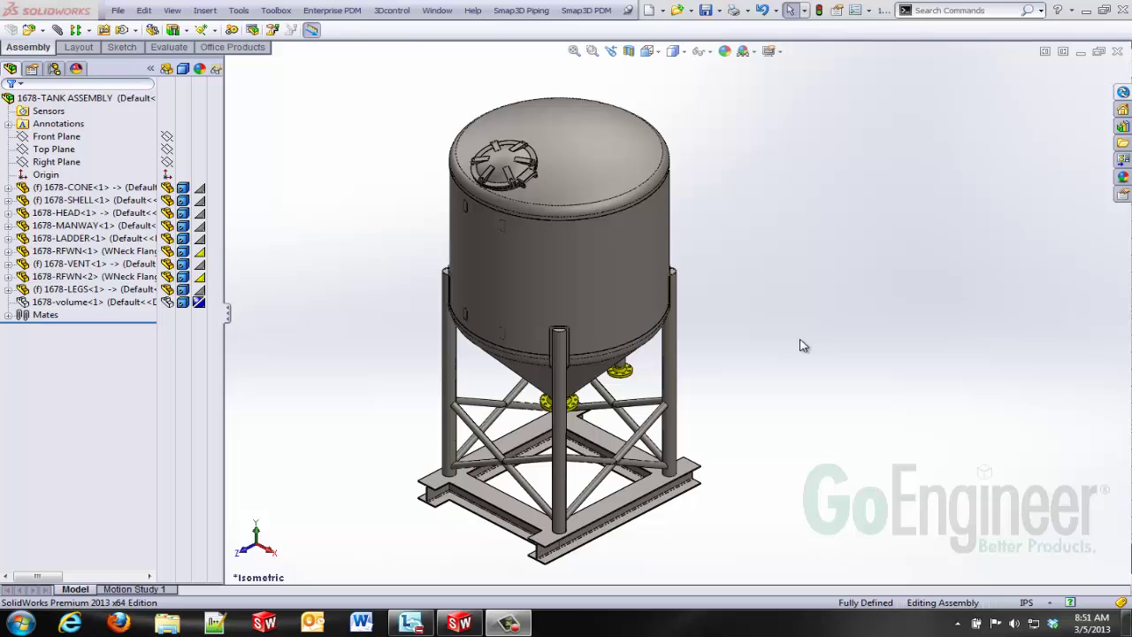
Make the CONE, SHELL and HEAD components transparent to reveal the ladder and piping
left_click(213, 188)
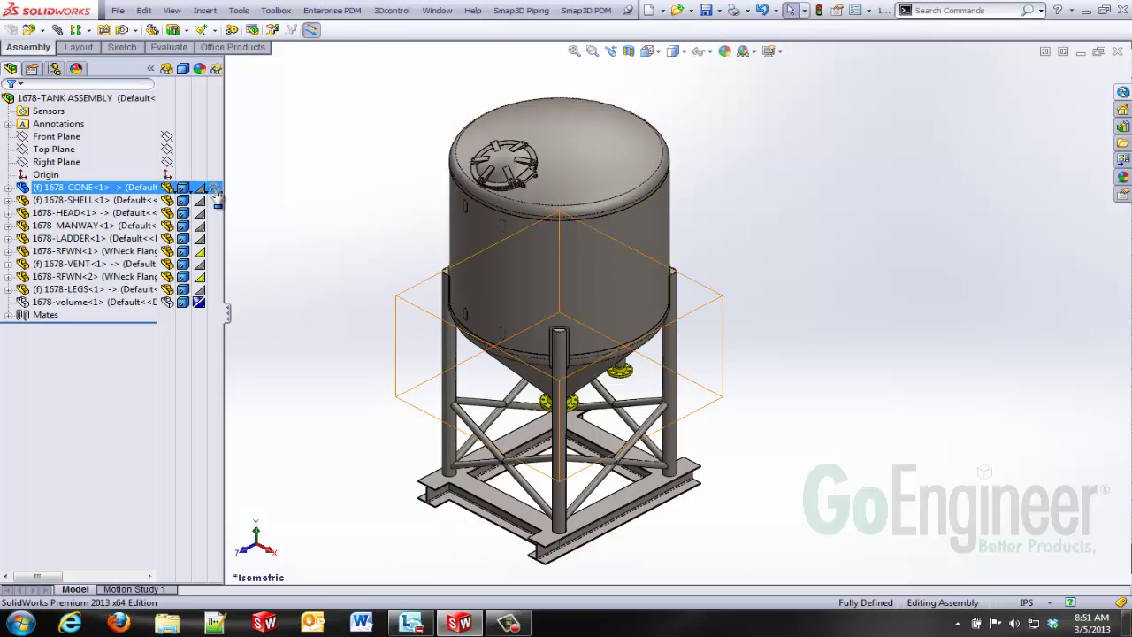
left_click(213, 200)
left_click(213, 213)
left_click(370, 375)
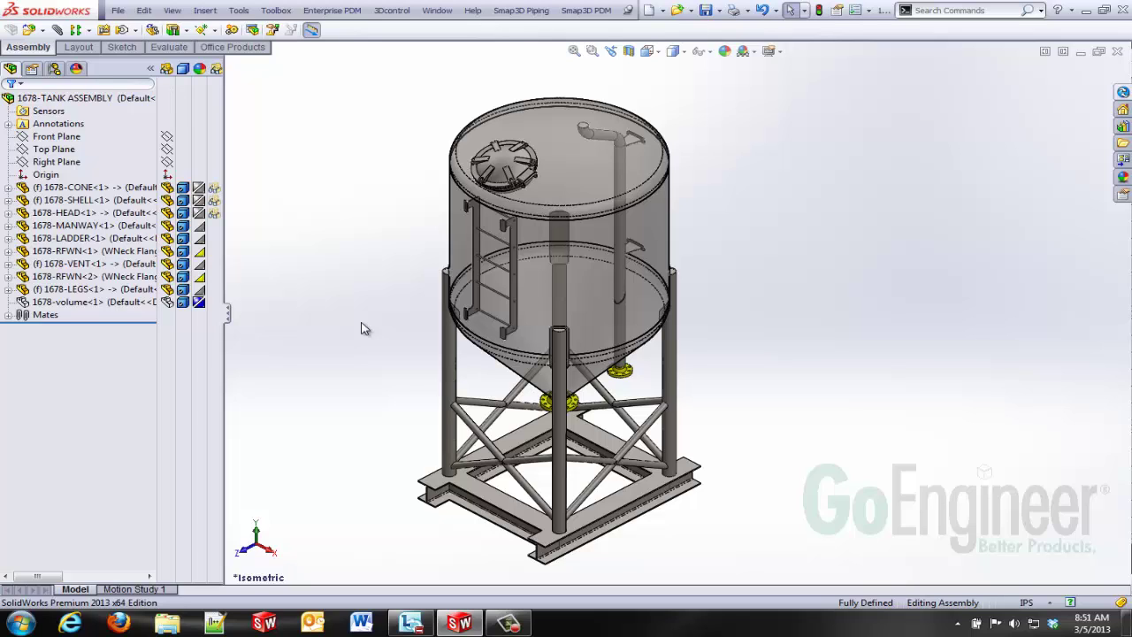
Make SHELL and HEAD opaque again and show the 1678-volume component as a solid blue body
left_click(213, 199)
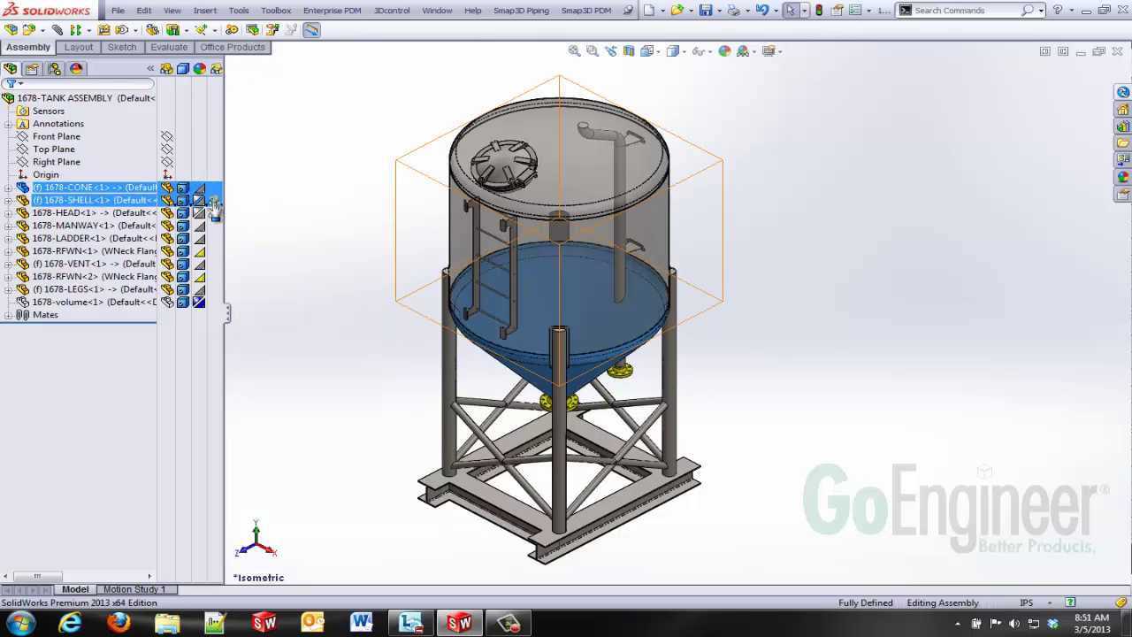
left_click(213, 213, "ctrl")
left_click(168, 302, "ctrl")
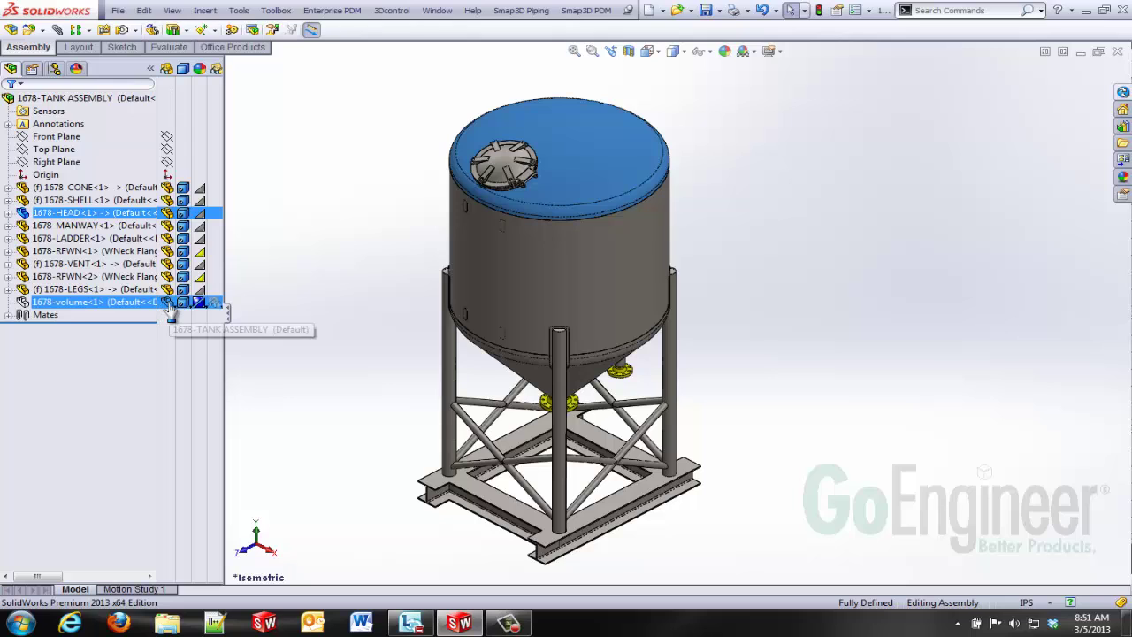
left_click(383, 395)
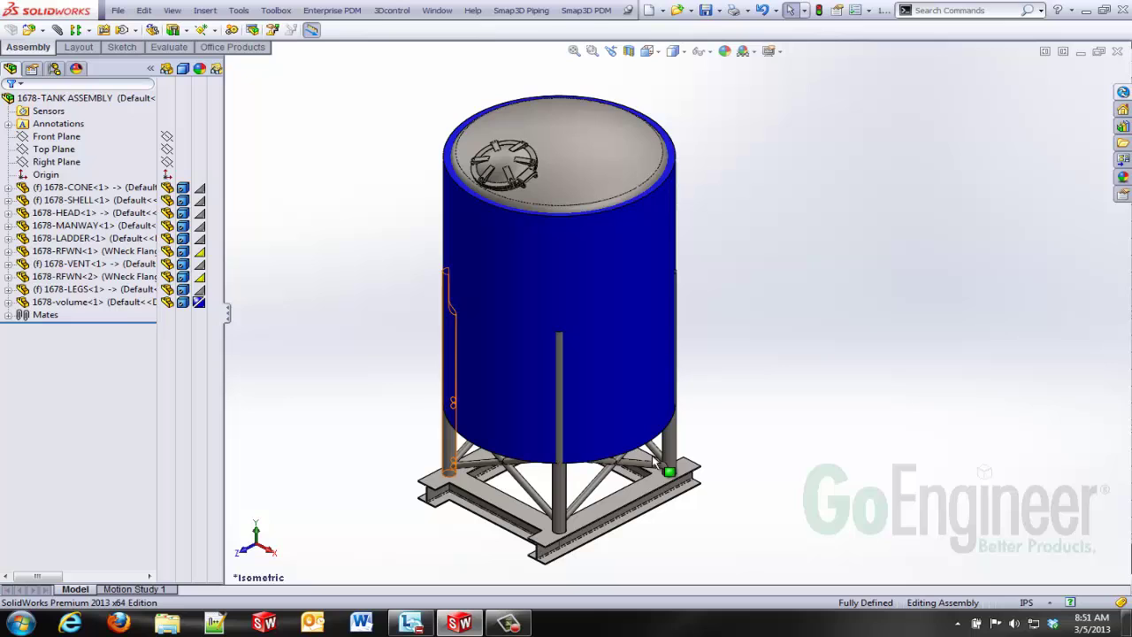
middle_click_drag(373, 324, 382, 212)
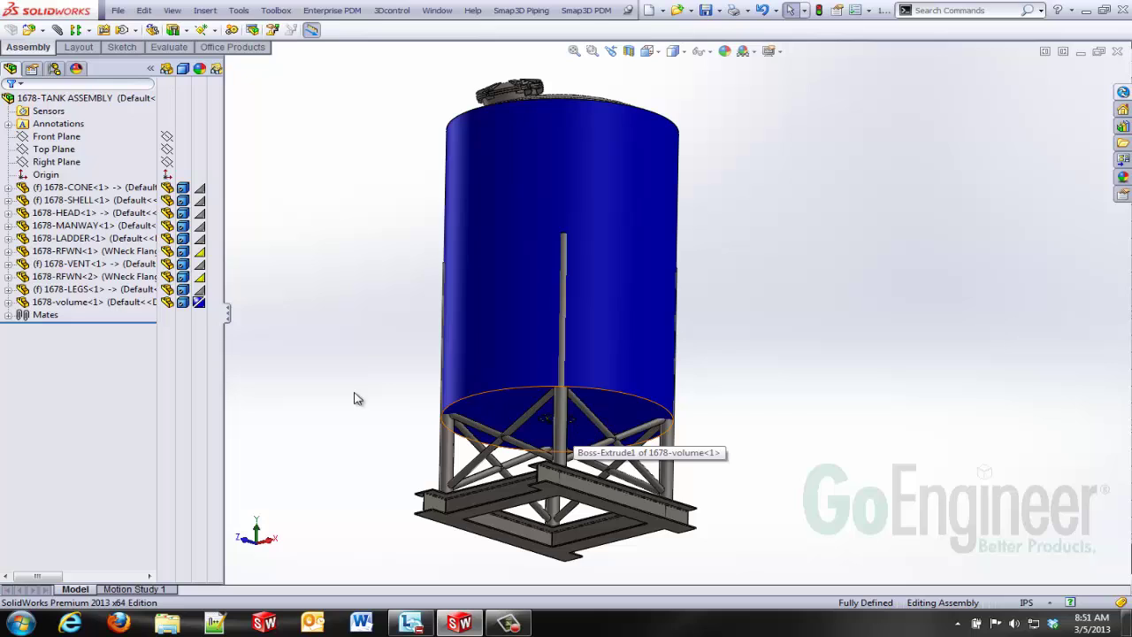
Edit the 1678-volume part in context and insert a Cavity feature
right_click(119, 303)
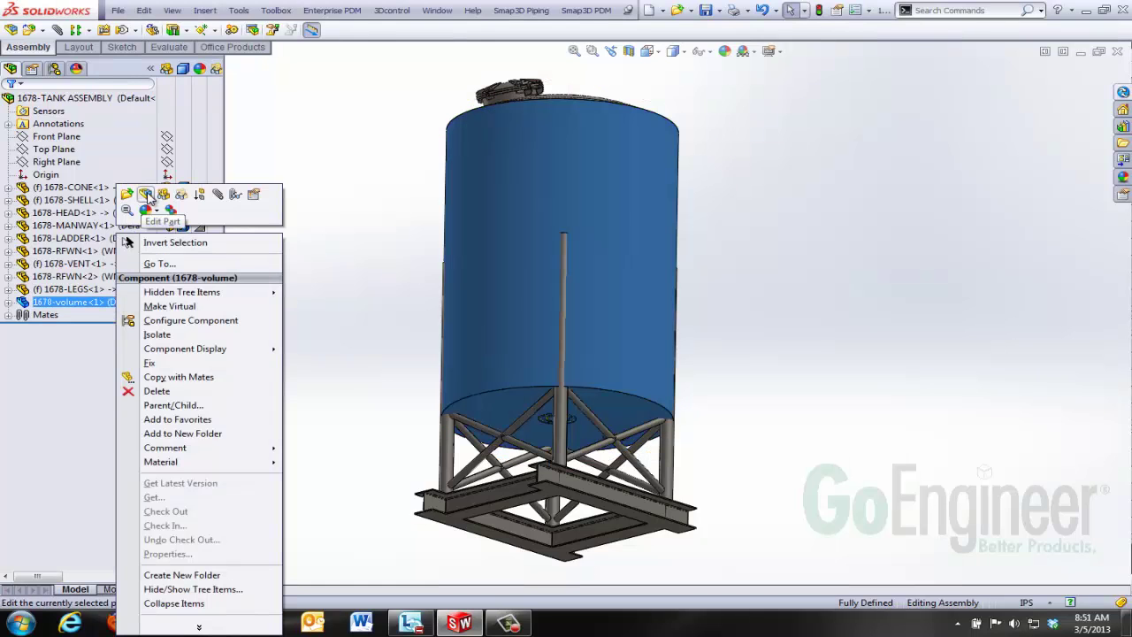
left_click(145, 195)
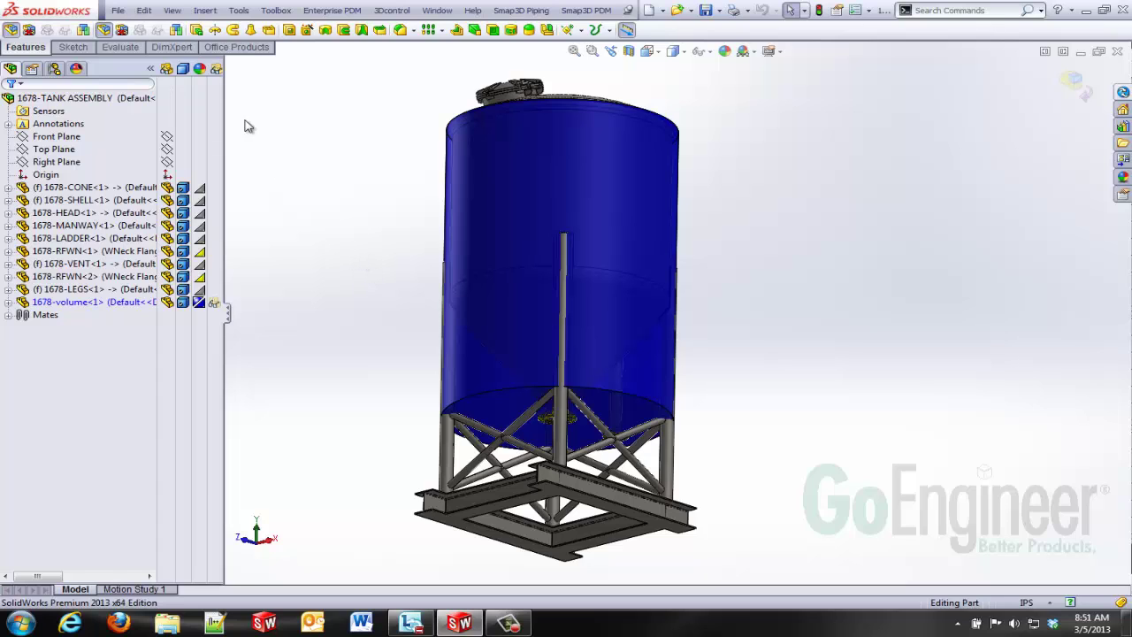
left_click(204, 11)
mouse_move(246, 62)
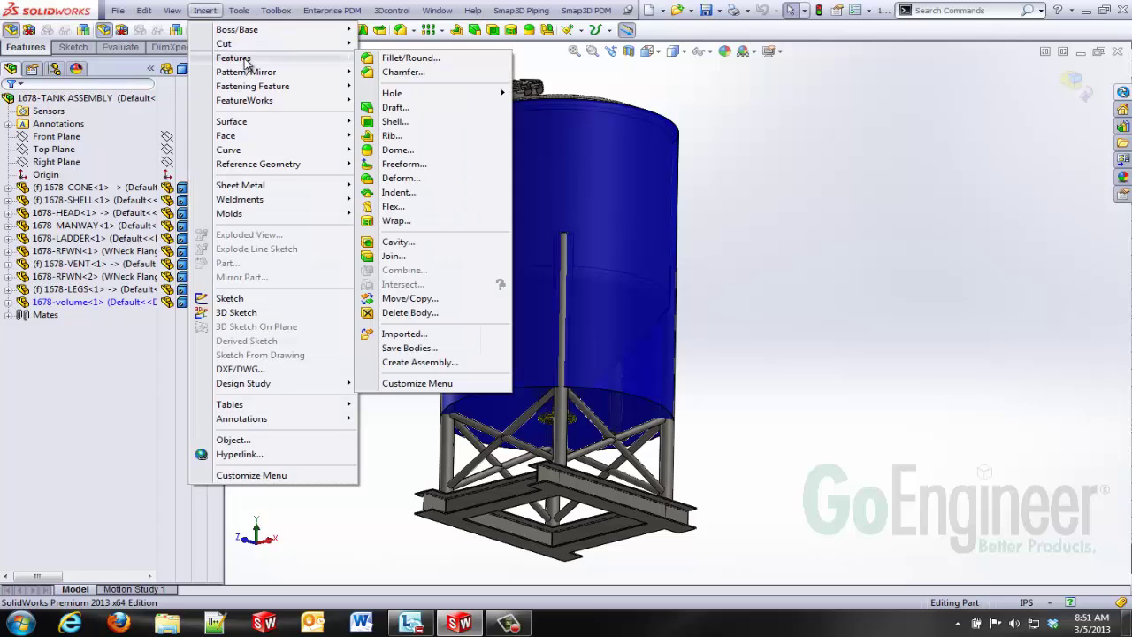
left_click(412, 245)
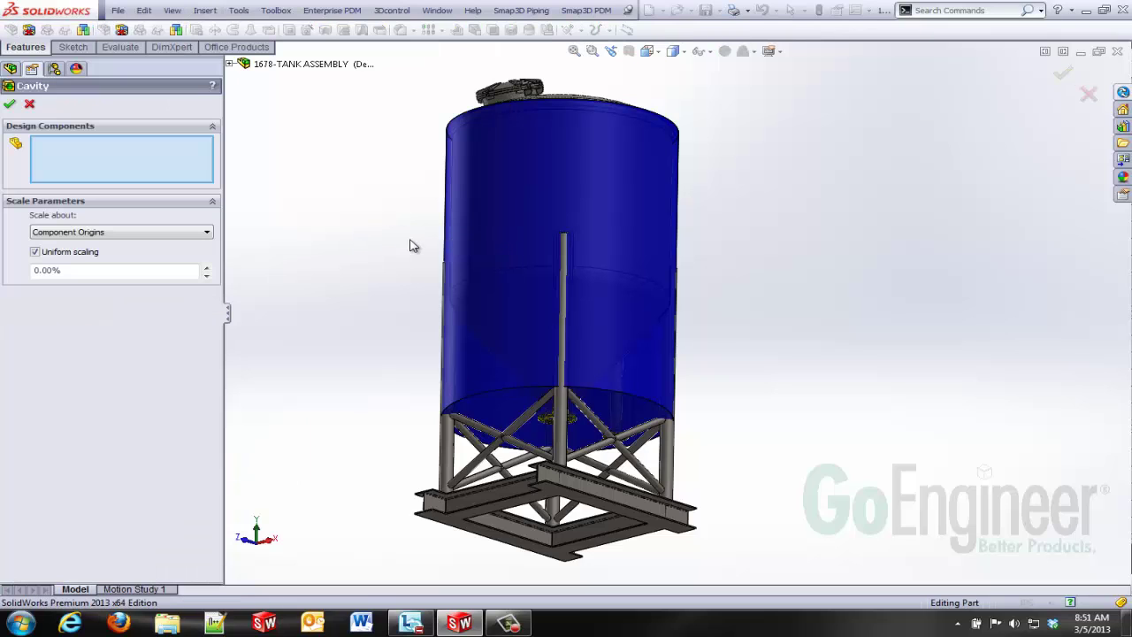
Cavity CONE through LEGS with uniform scaling, keeping only Body 2
left_click(230, 64)
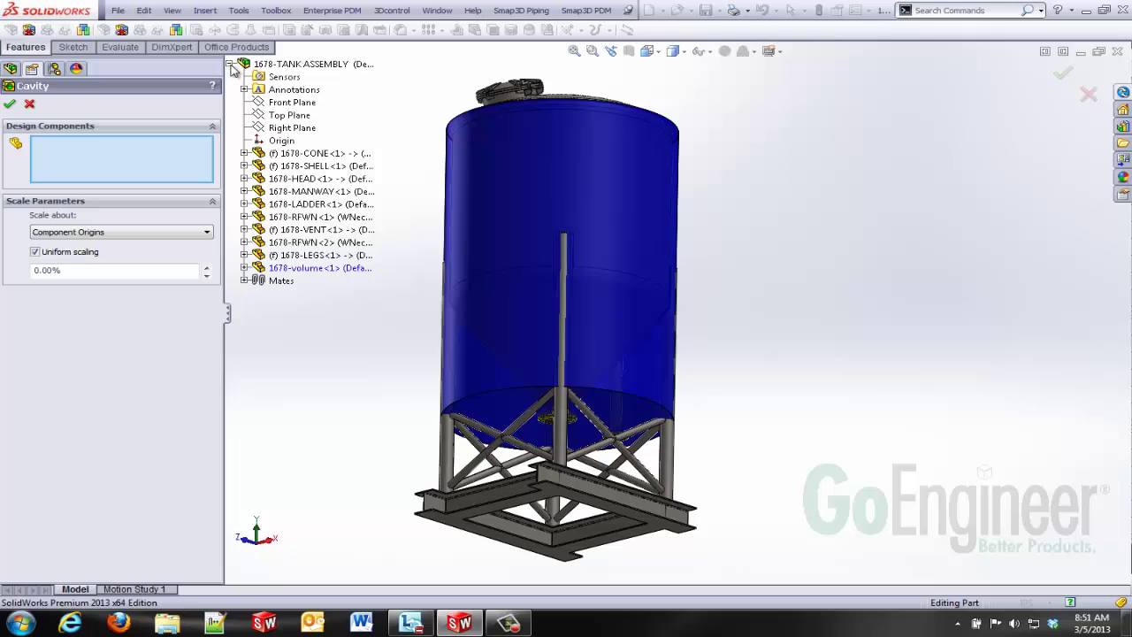
left_click(340, 155)
left_click(332, 257, "shift")
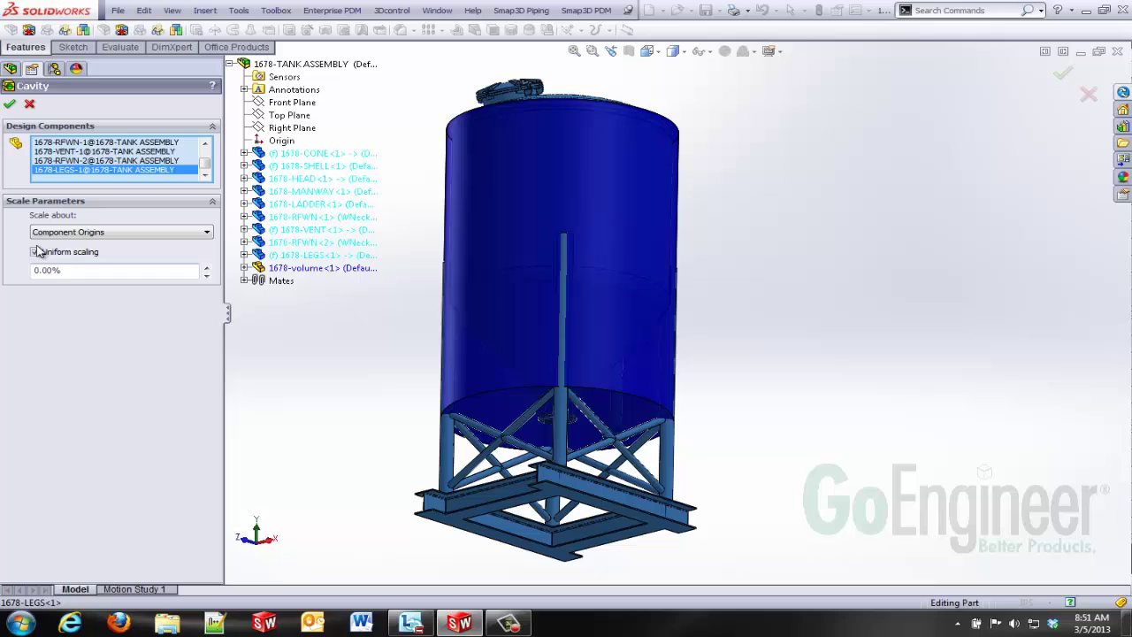
left_click(35, 251)
left_click(10, 104)
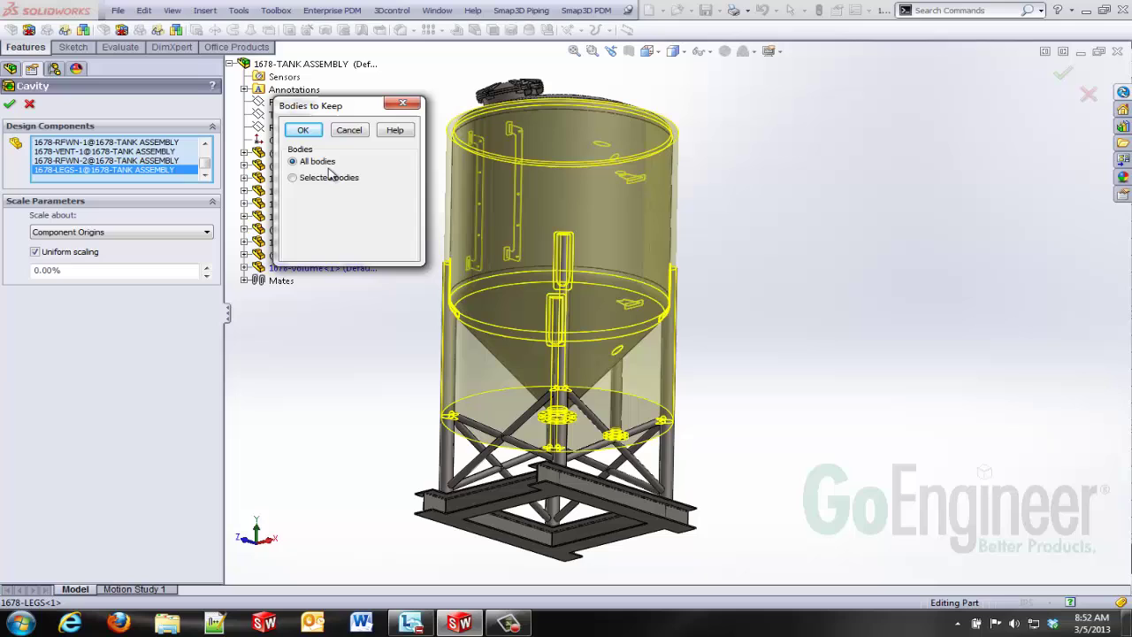
left_click(293, 178)
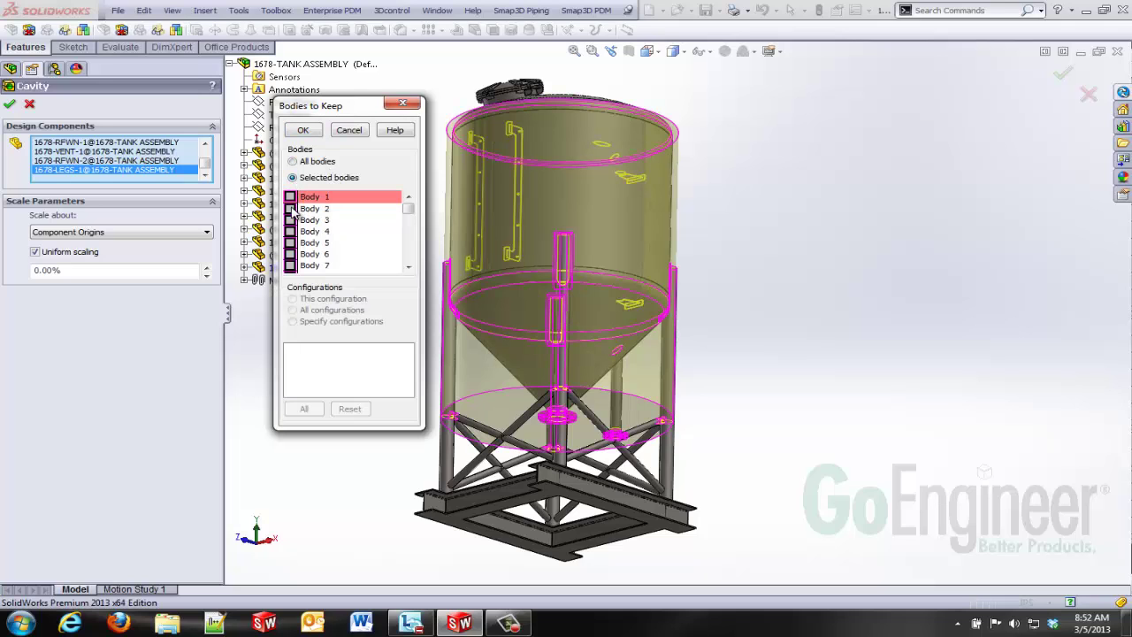
left_click(291, 209)
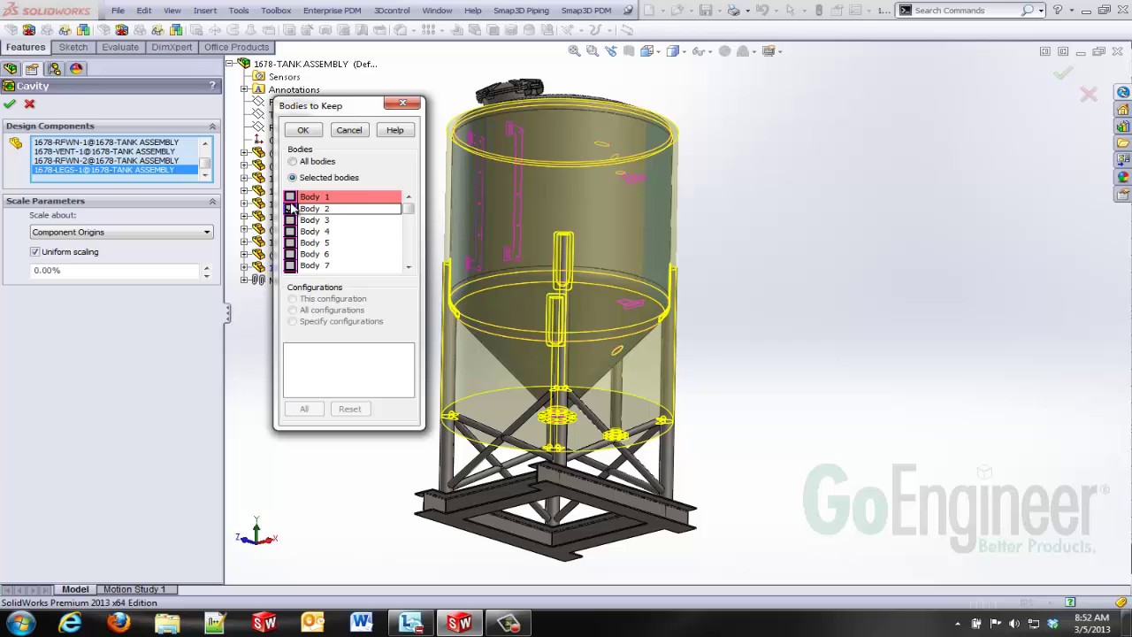
left_click(302, 132)
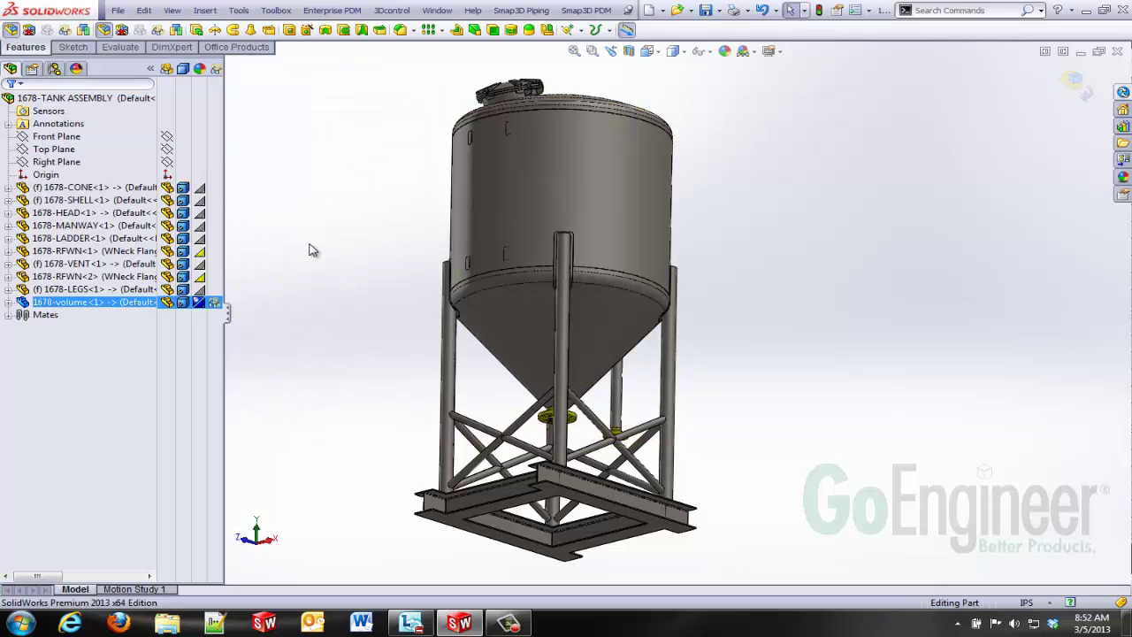
Return to assembly editing and open the 1678-volume part alone to inspect the water body
right_click(156, 306)
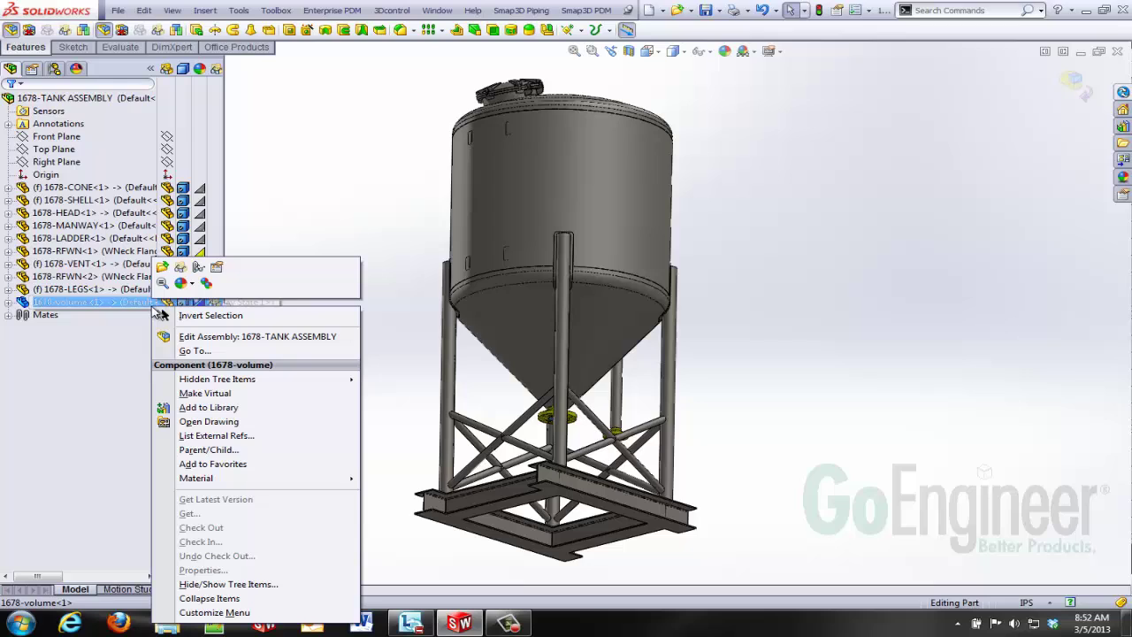
left_click(235, 339)
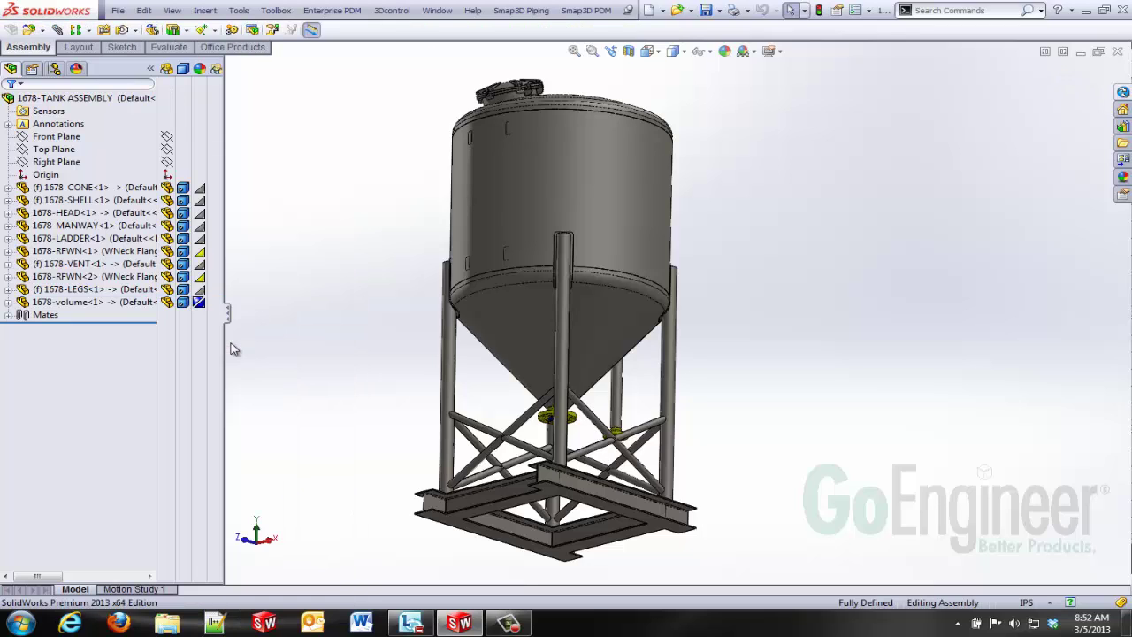
right_click(124, 302)
left_click(133, 188)
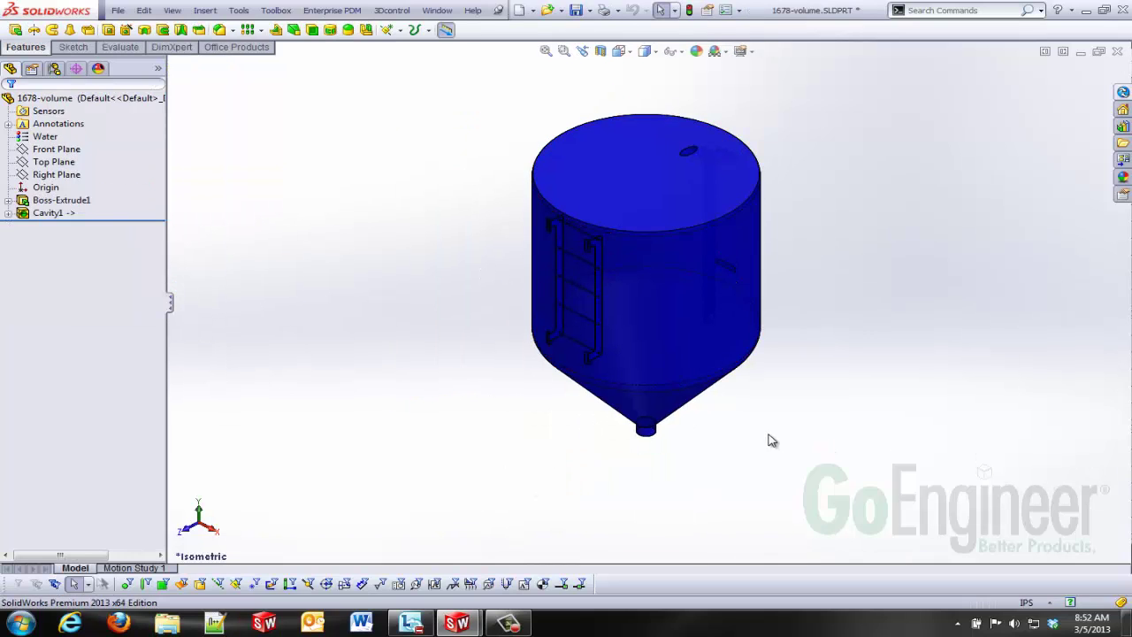
middle_click_drag(733, 443, 710, 400)
left_click(120, 47)
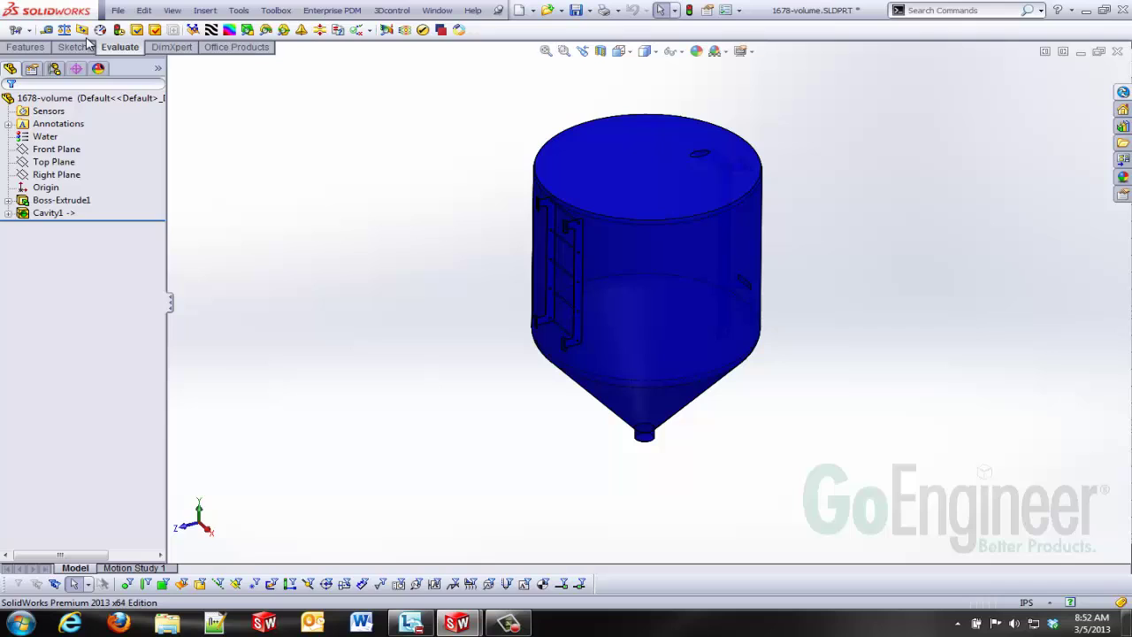
left_click(68, 30)
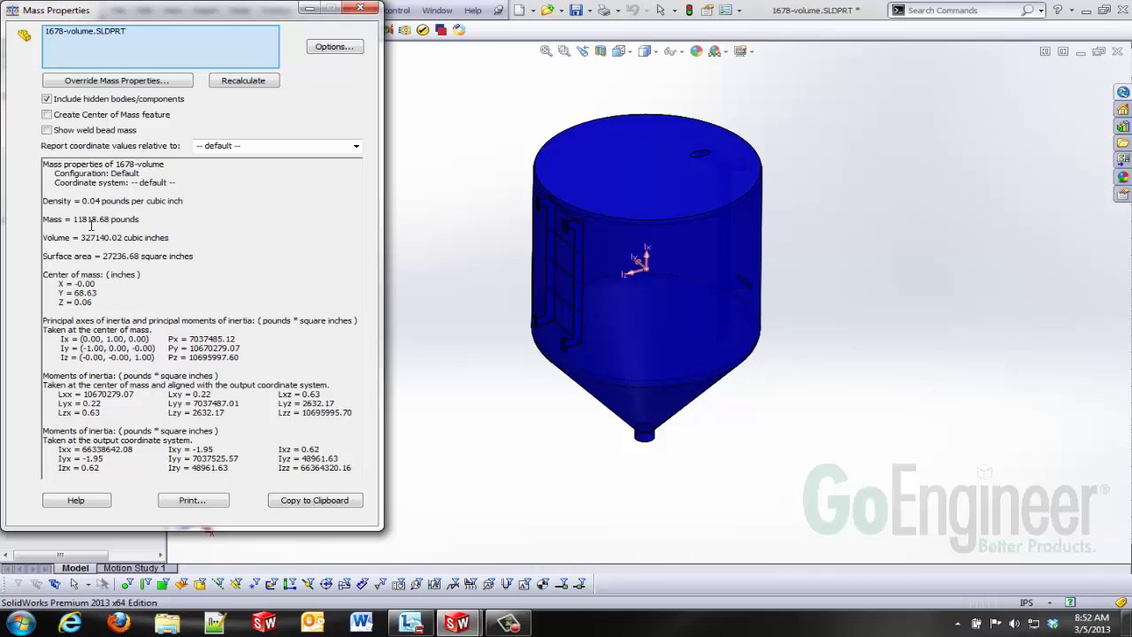
left_click(361, 9)
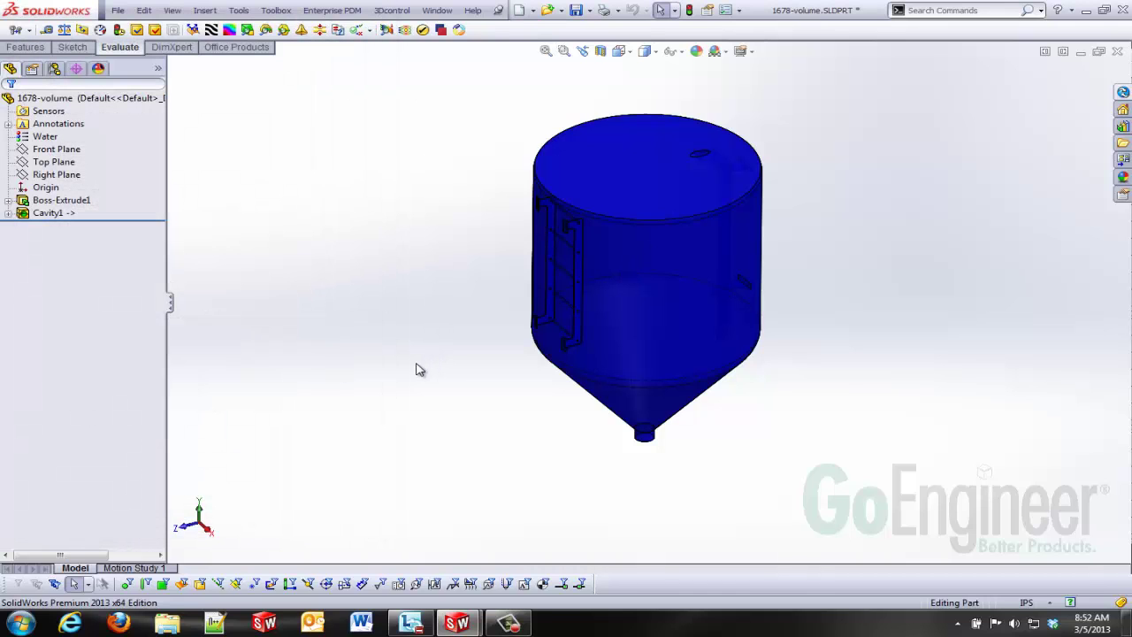
Sketch on the Front Plane a 100 in vertical centerline from the origin
left_click(69, 149)
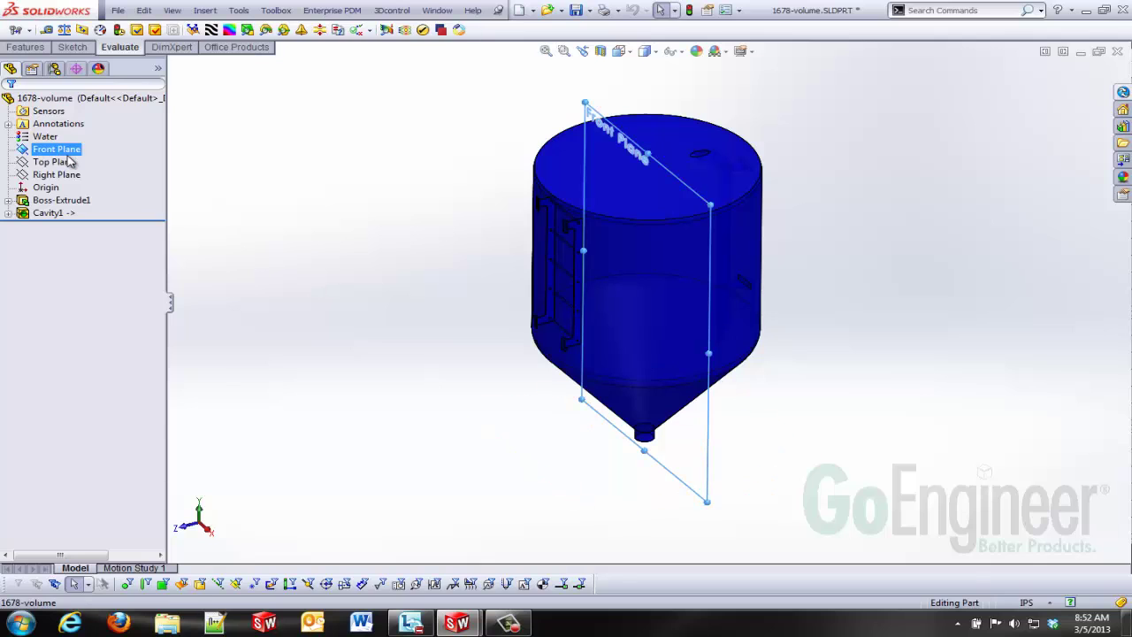
left_click(79, 136)
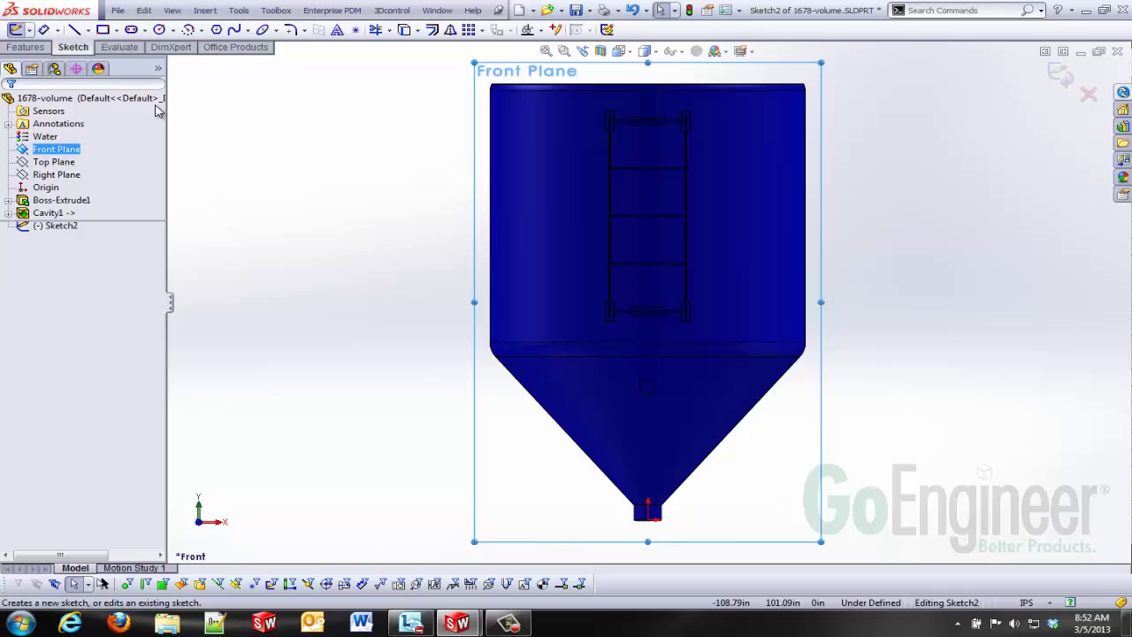
key("s")
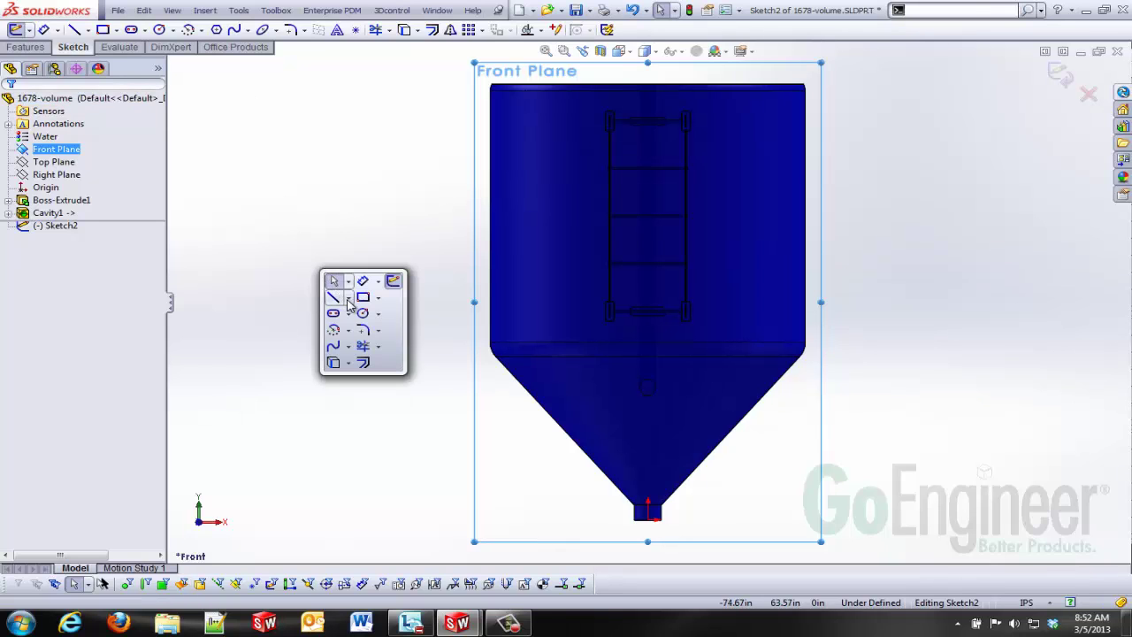
left_click(347, 298)
left_click(374, 328)
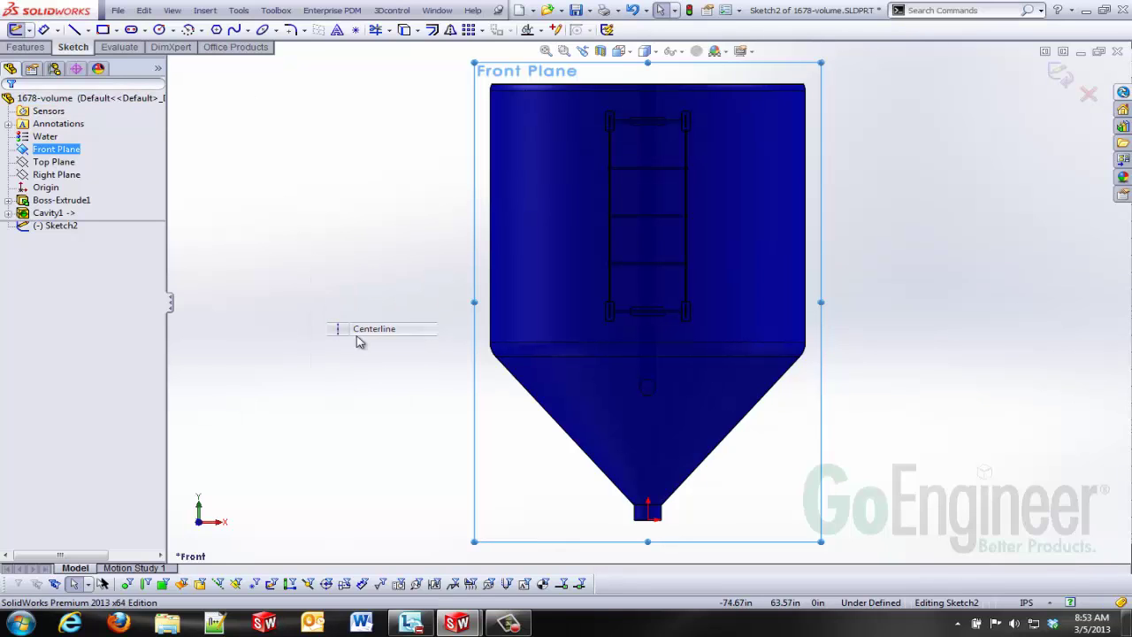
left_click(649, 513)
type("100")
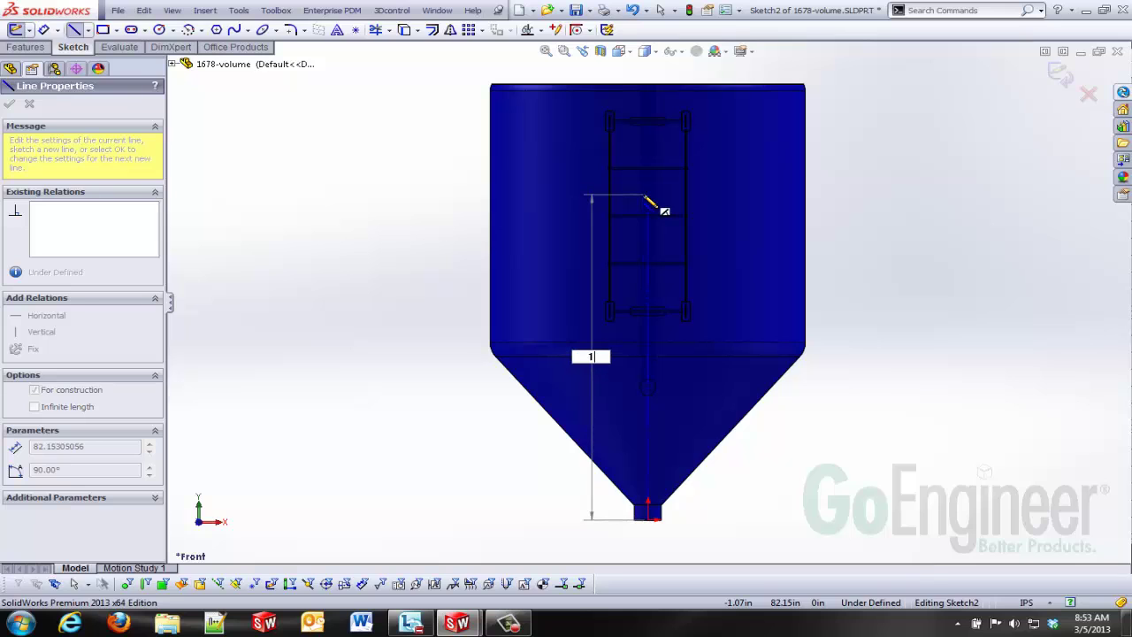
key("Return")
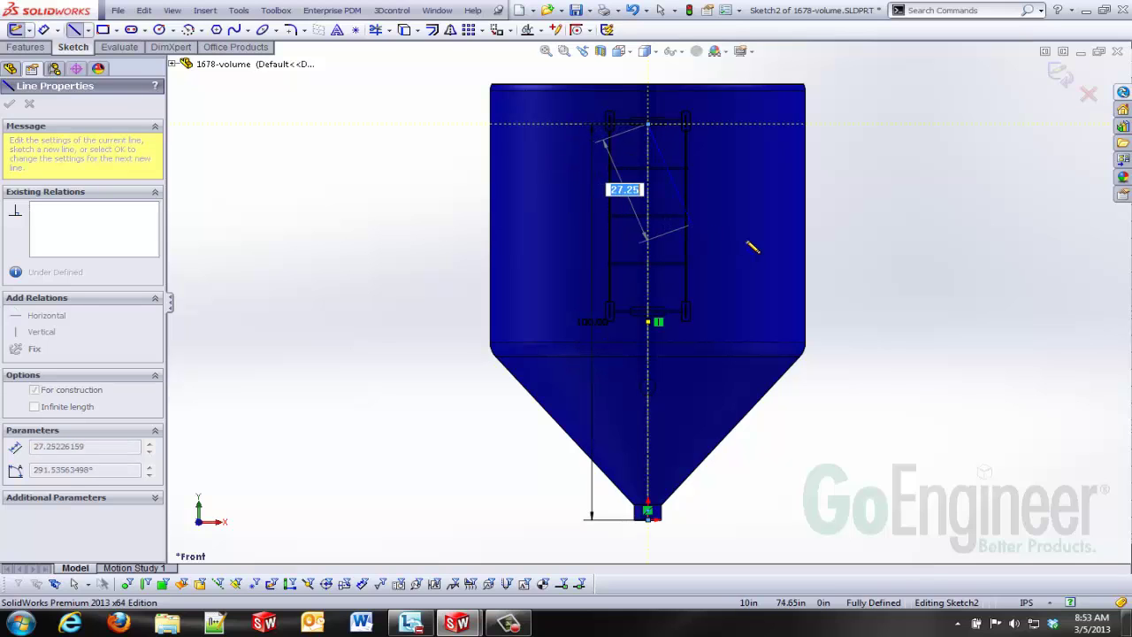
key("Escape")
key("s")
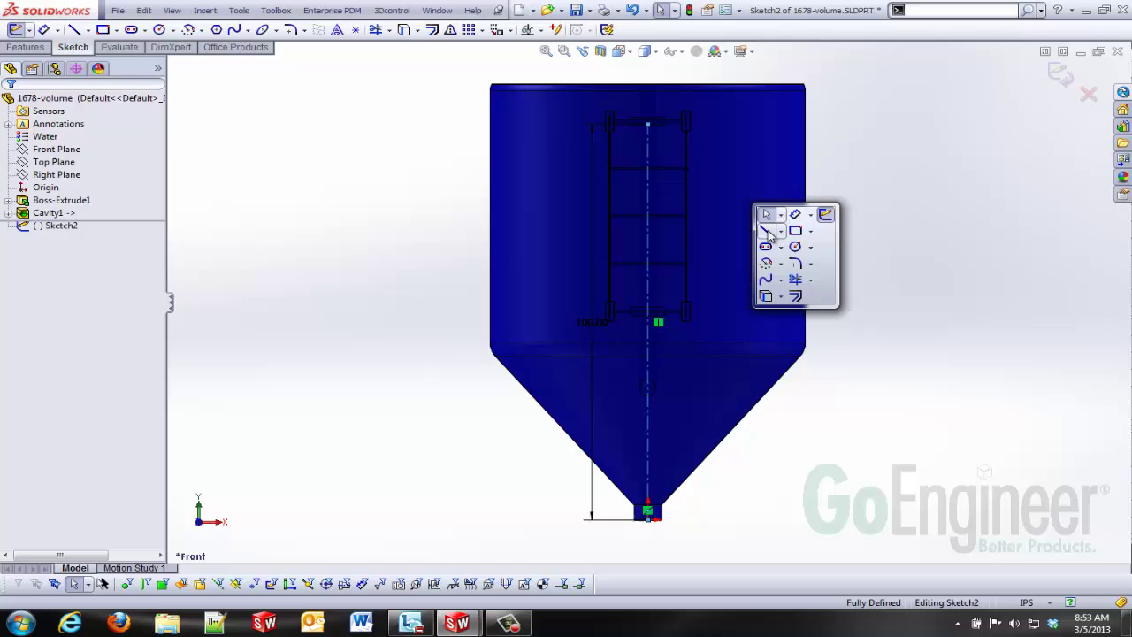
Draw a horizontal water-level line centred on the axis point, dimensioned 100.00 in
left_click(766, 215)
left_click(421, 124)
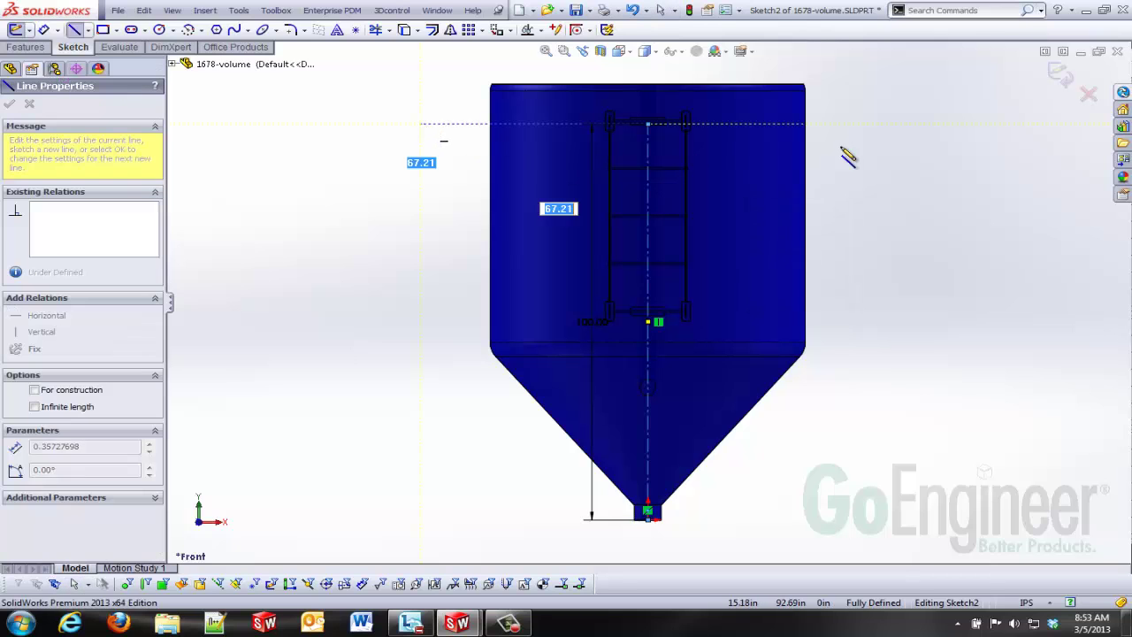
left_click(904, 124)
key("Escape")
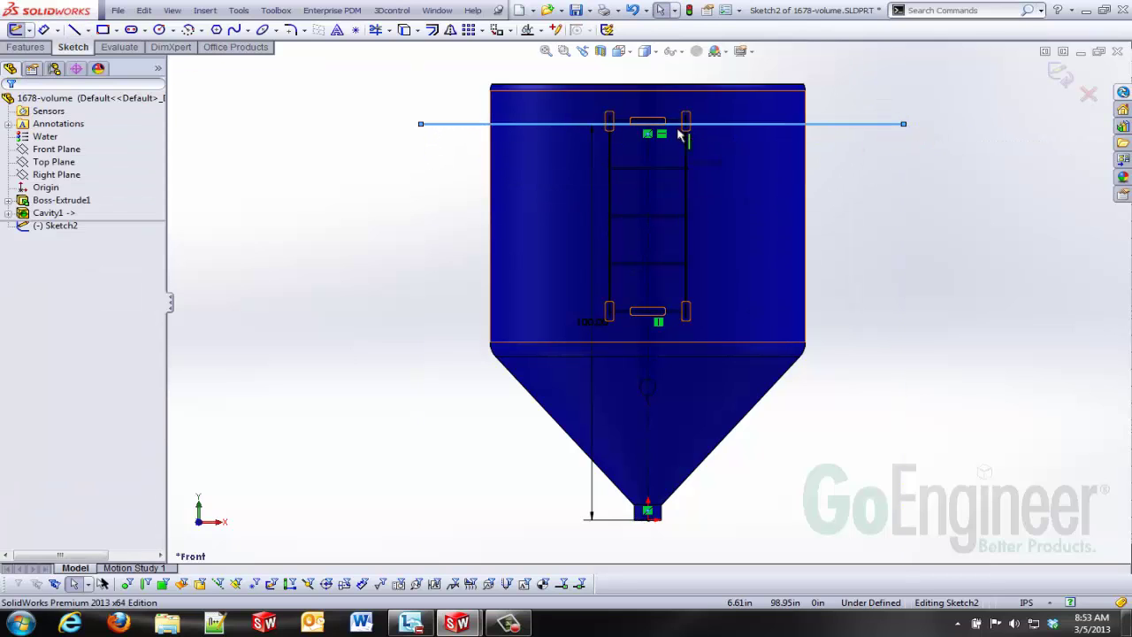
left_click(654, 124)
left_click(648, 122, "ctrl")
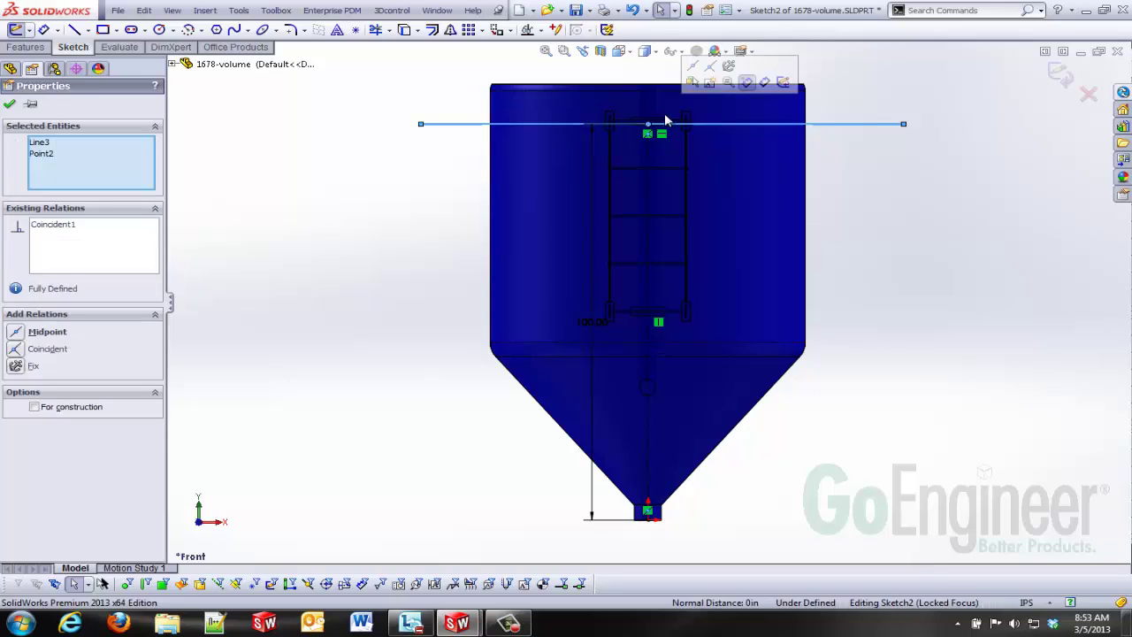
left_click(696, 73)
left_click(887, 249)
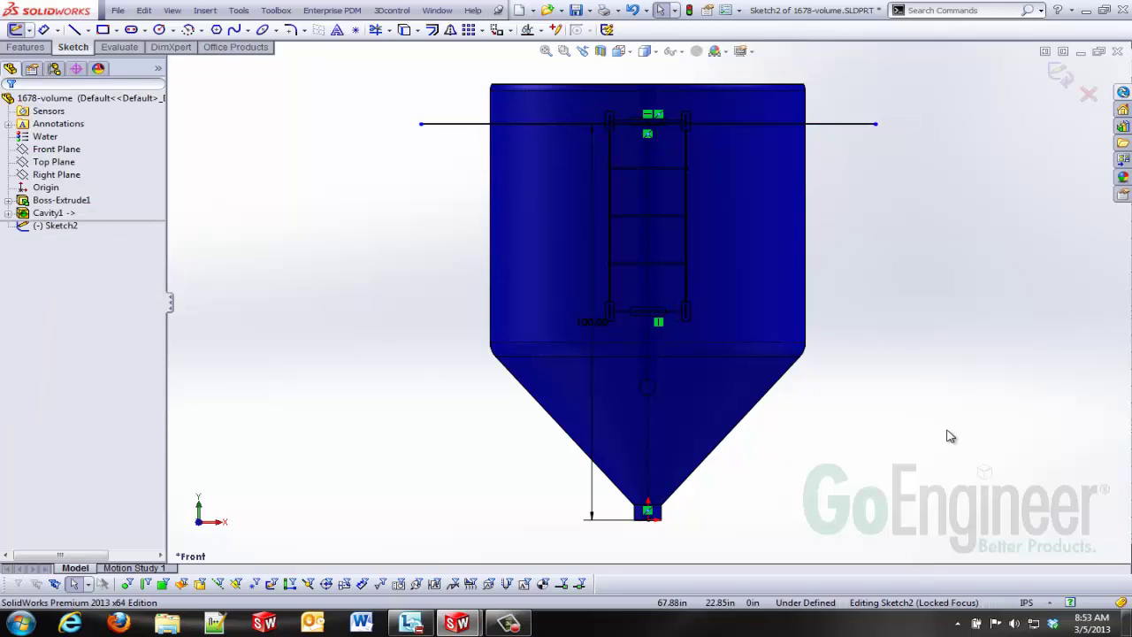
left_click(429, 318)
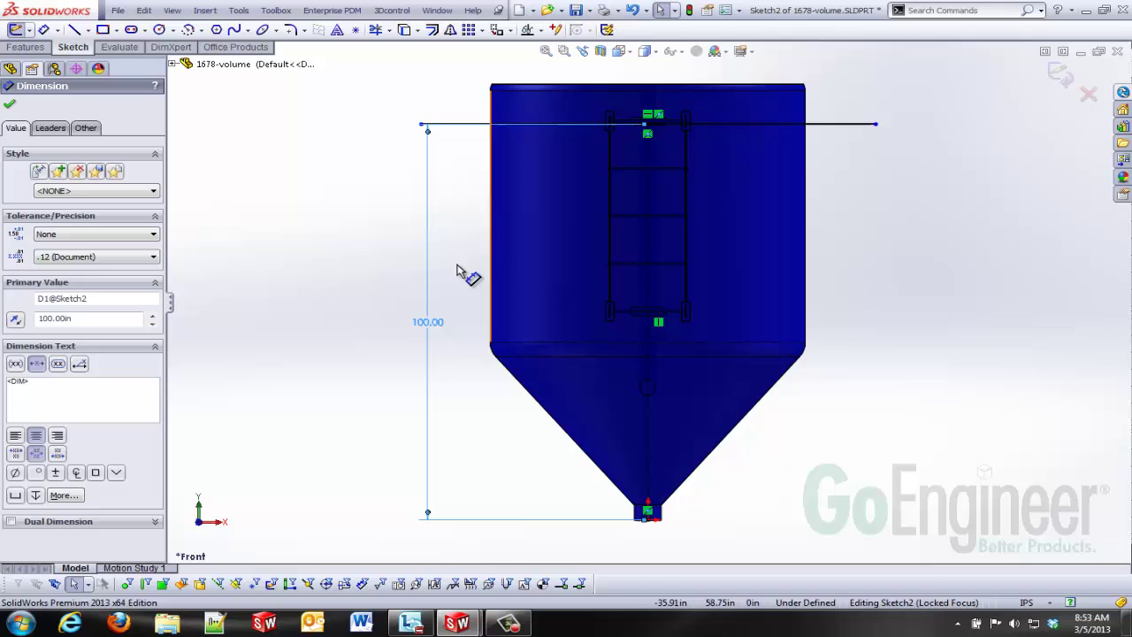
Cut away everything above the line with a Through All extruded cut in both directions
left_click(26, 47)
left_click(108, 29)
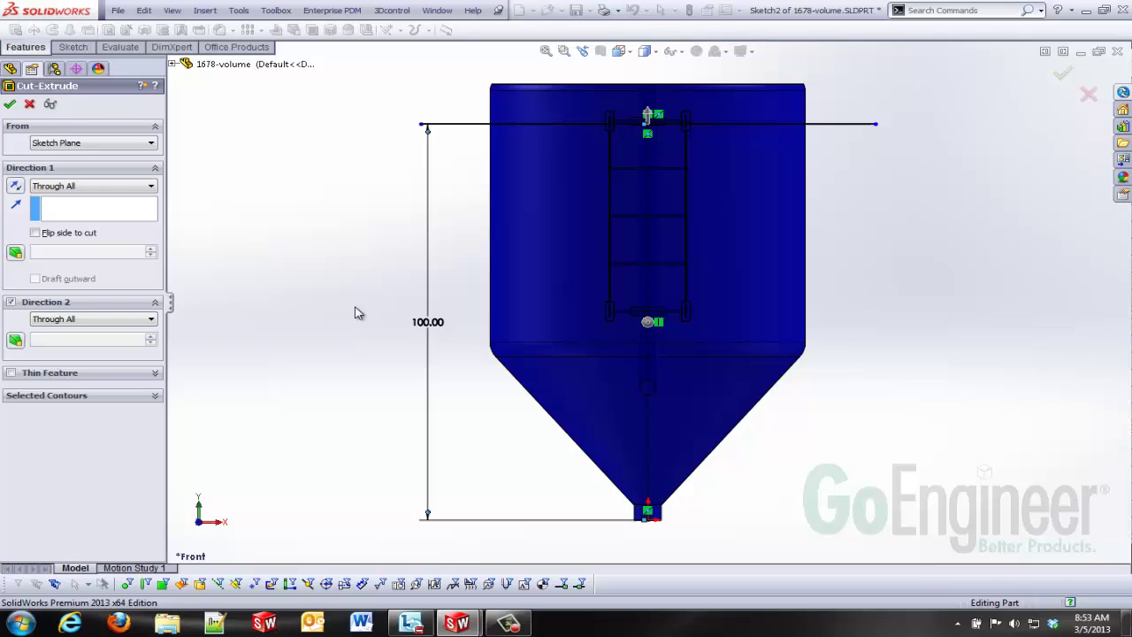
left_click(357, 308)
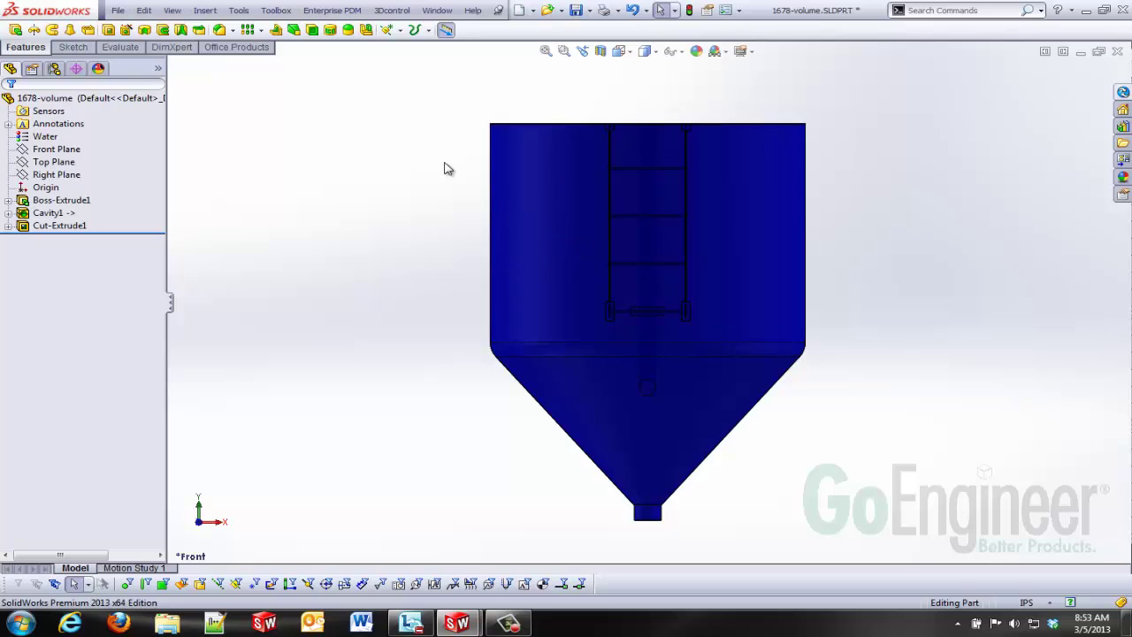
Verify the configuration-specific Volume property links to SW-Volume and reads 287059.27
middle_click_drag(447, 168, 362, 245)
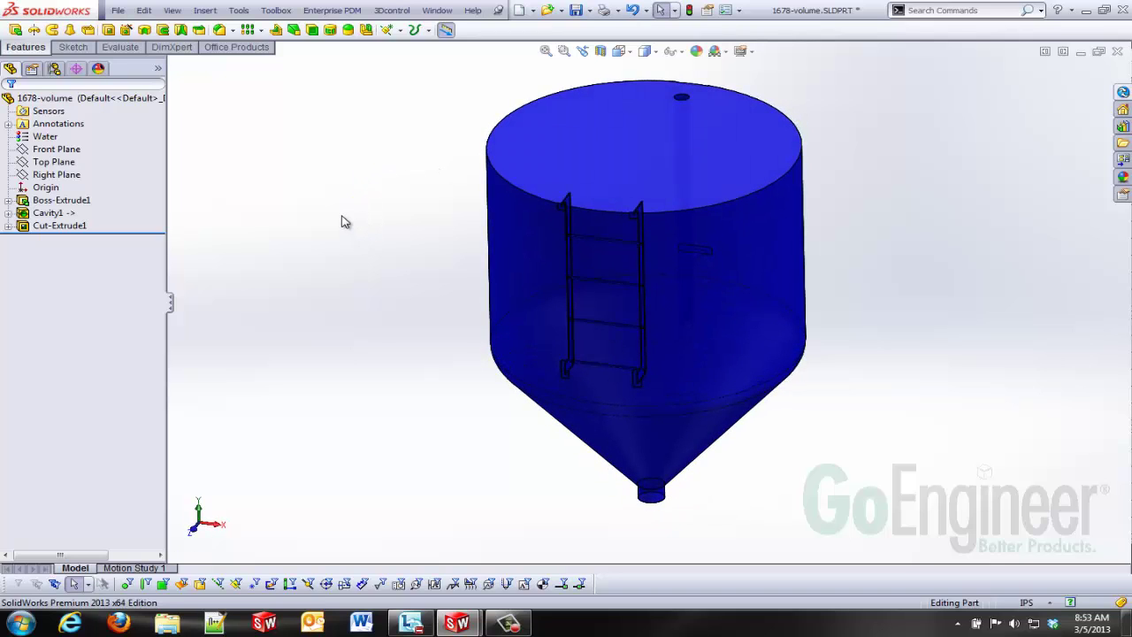
left_click(117, 9)
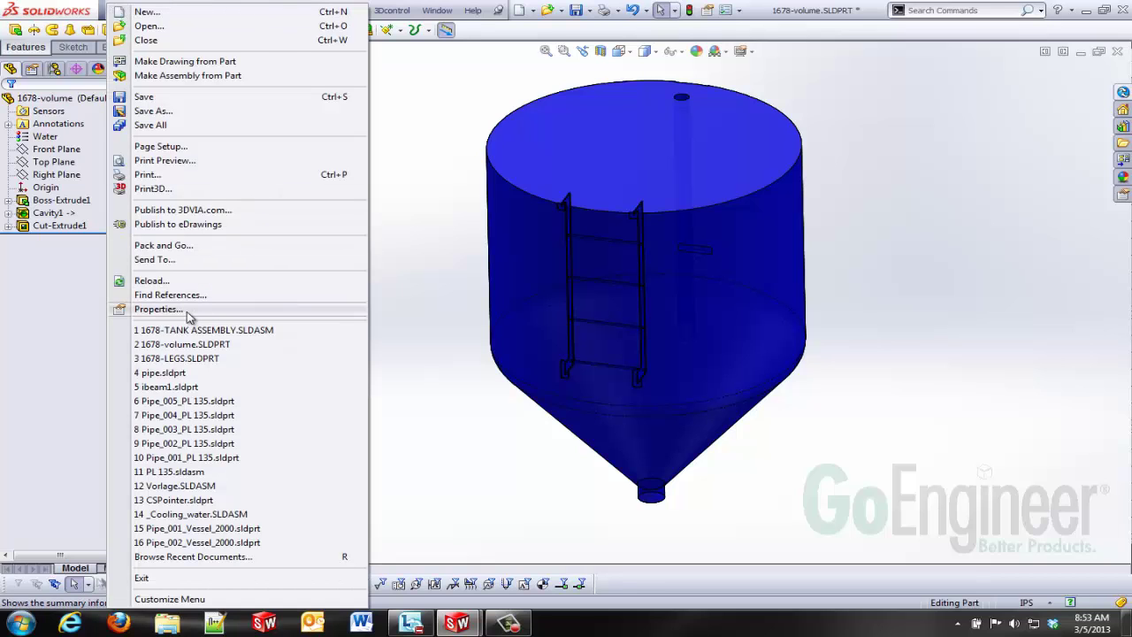
left_click(159, 309)
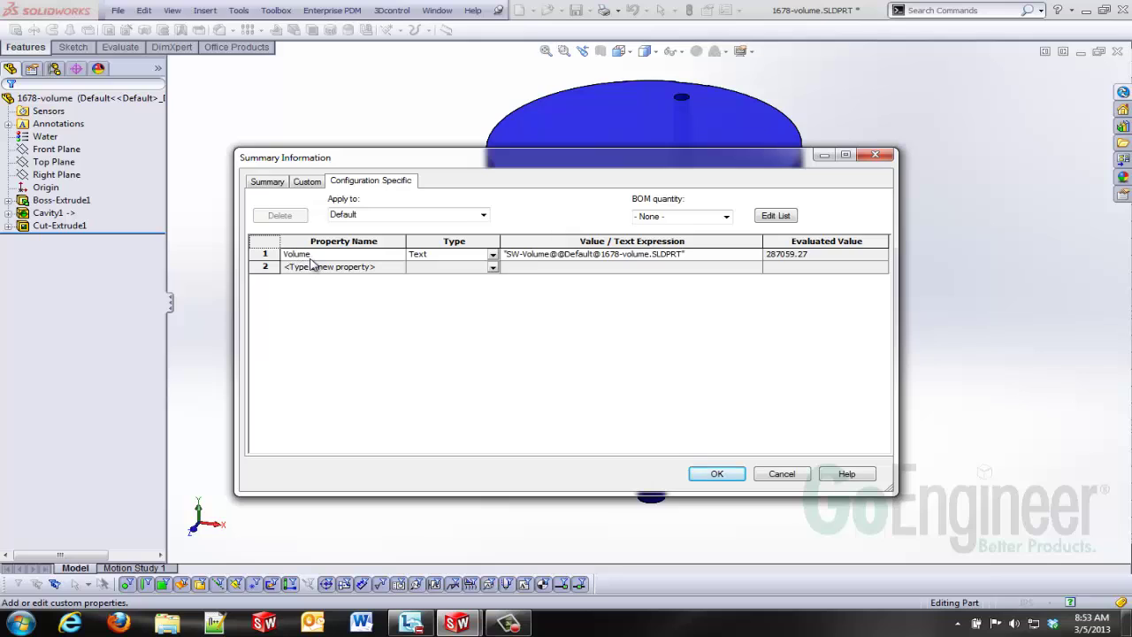
left_click(747, 255)
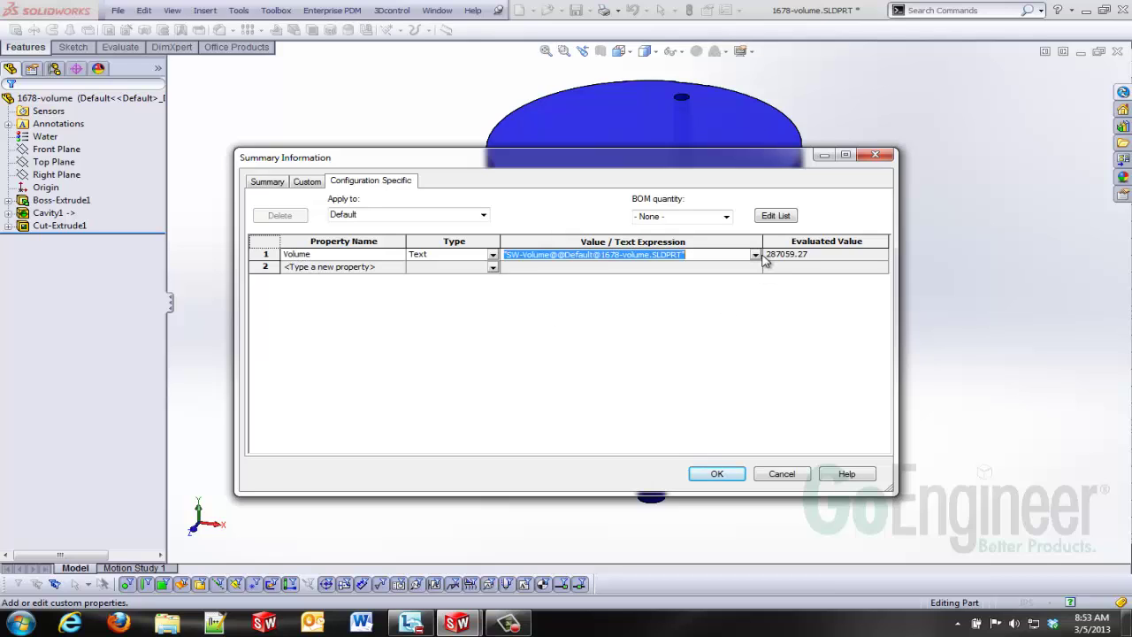
left_click(756, 255)
left_click(526, 297)
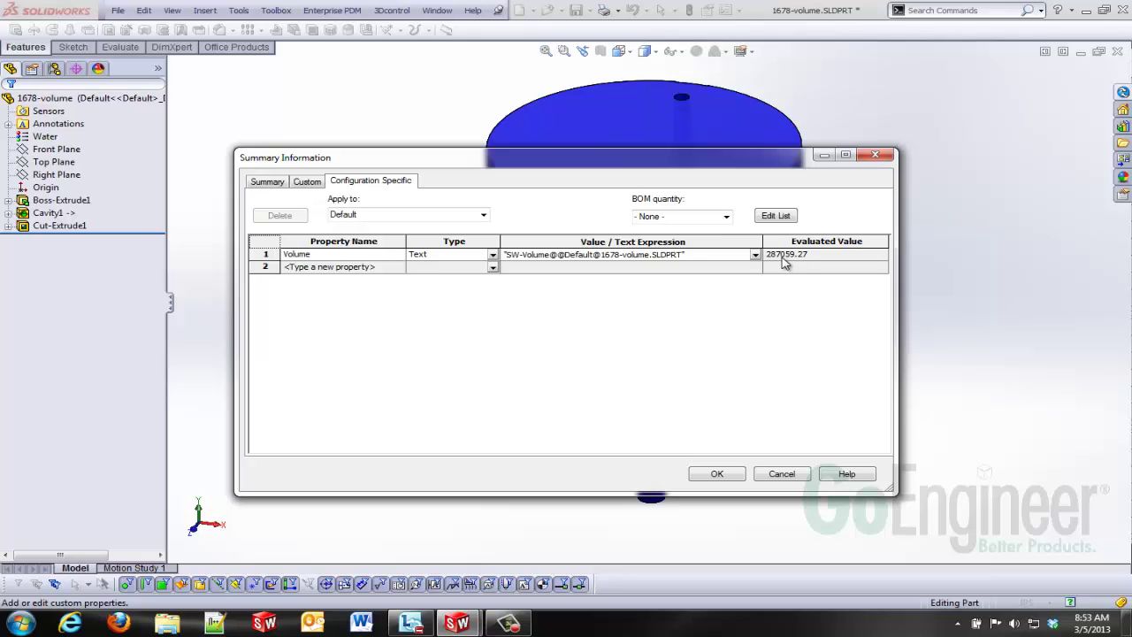
left_click(697, 481)
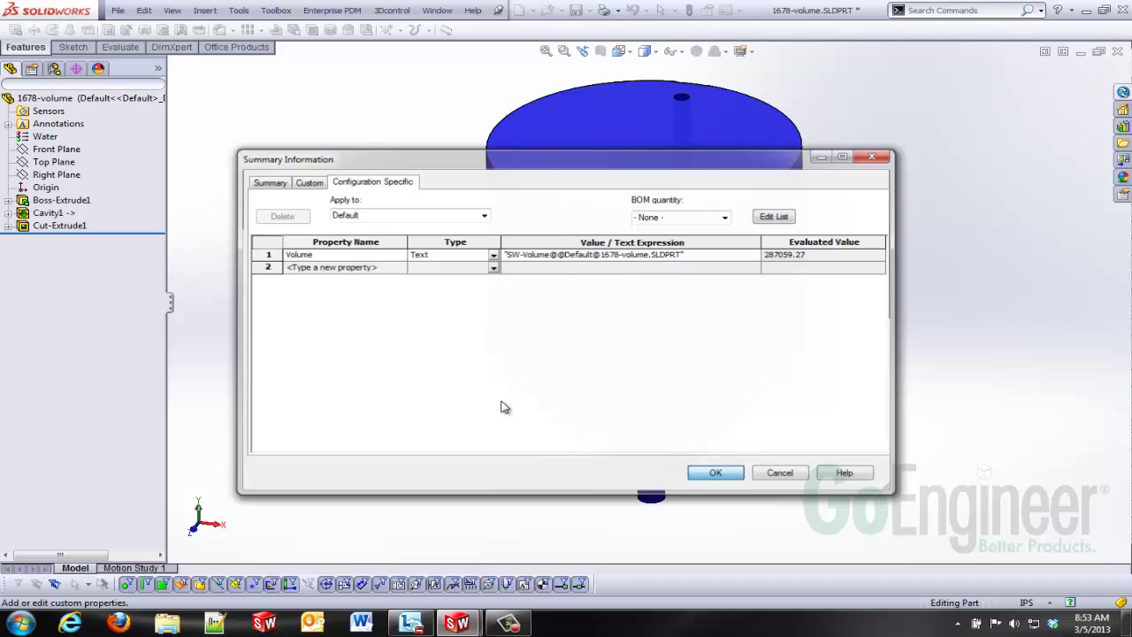
left_click(205, 10)
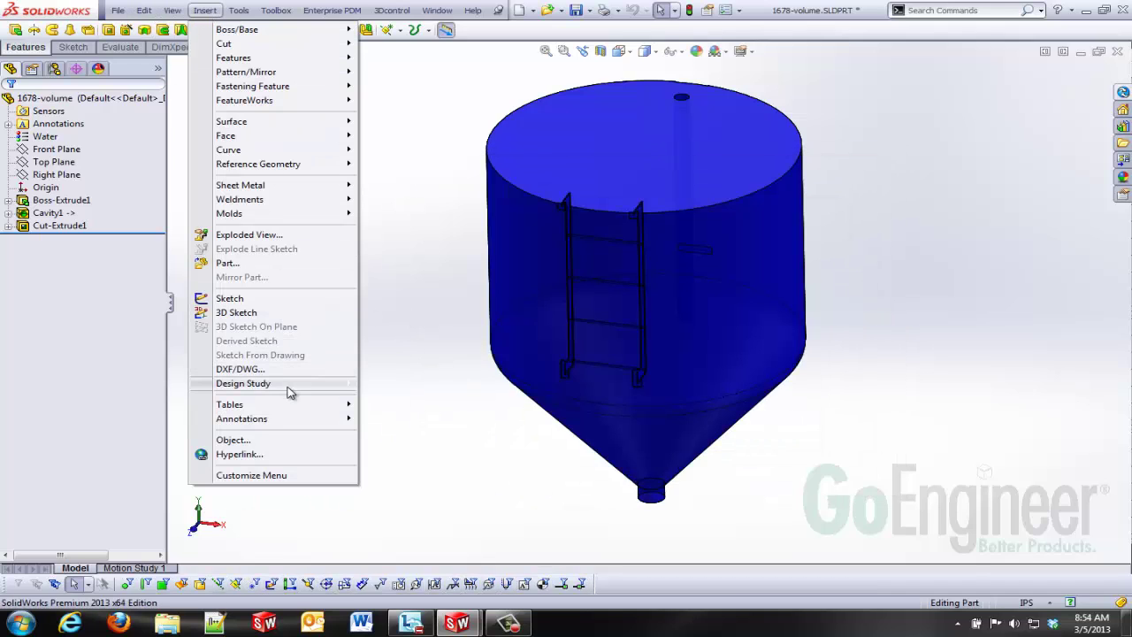
Insert an auto-created design table with D1@Sketch2 as its dimension column
mouse_move(285, 405)
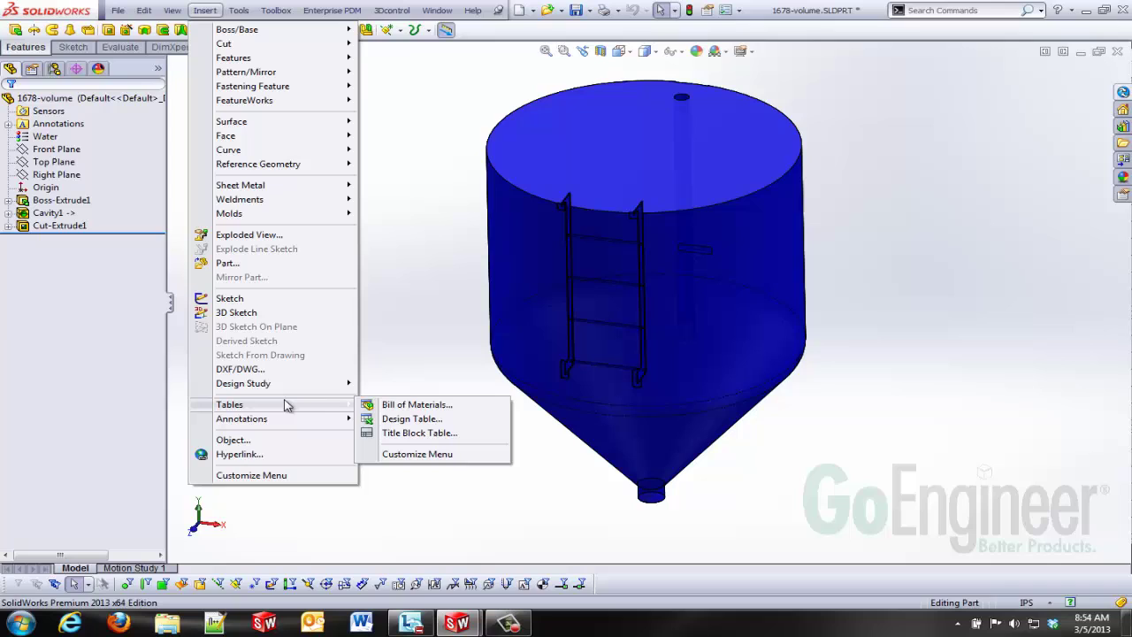
left_click(410, 419)
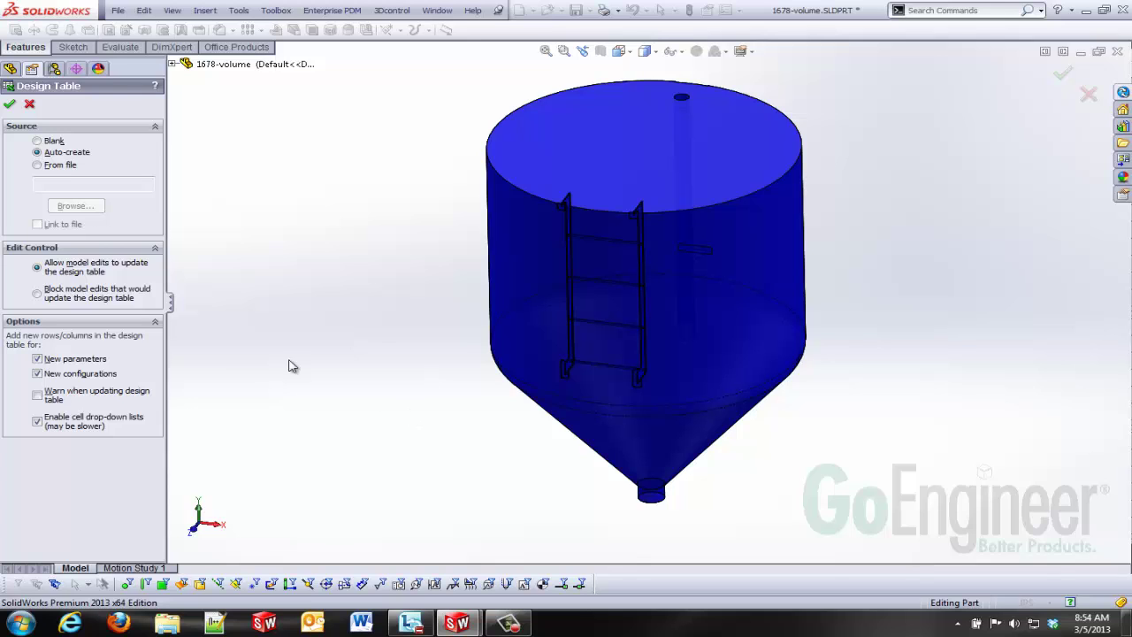
left_click(10, 106)
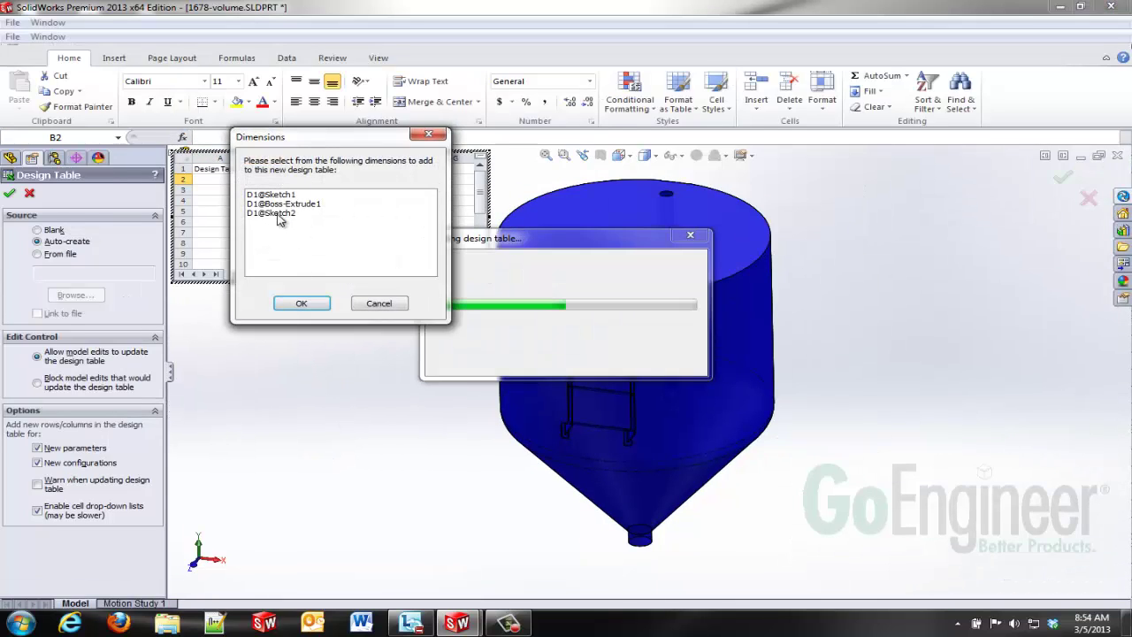
left_click(278, 215)
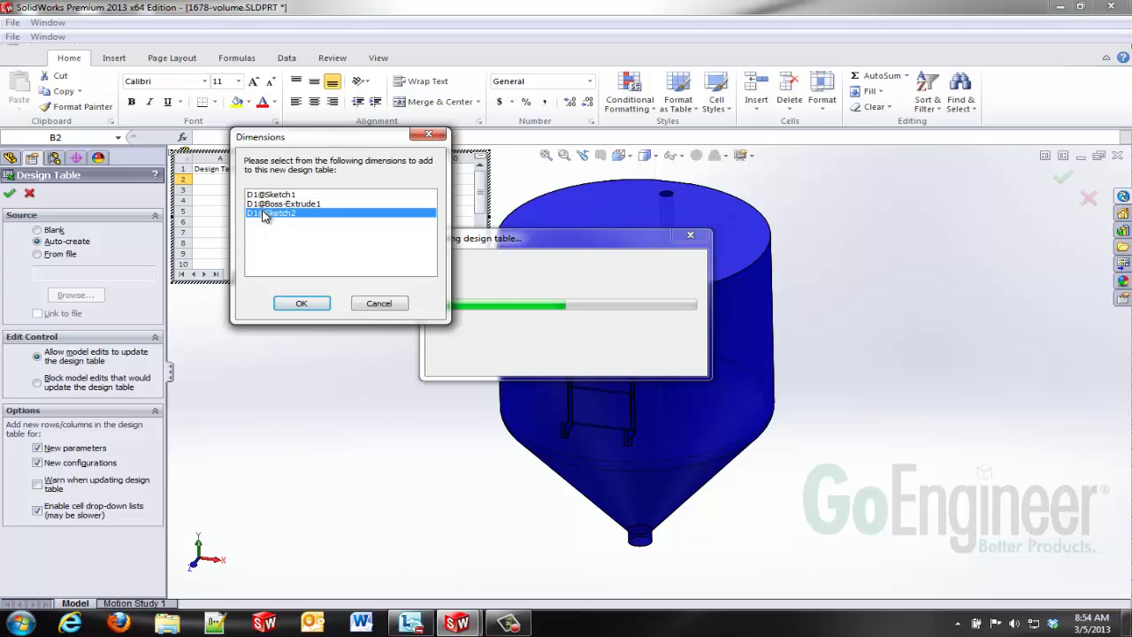
left_click(304, 303)
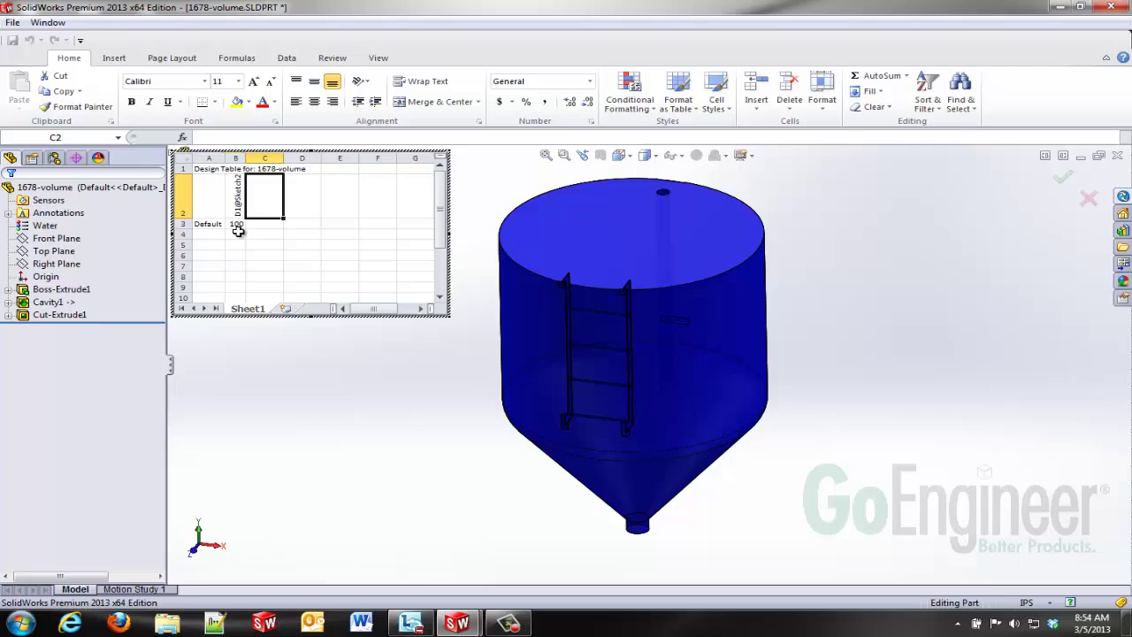
Enter configuration names 100 and 90 in A4:A5 and fill the series down to 10
left_click(216, 239)
type("1")
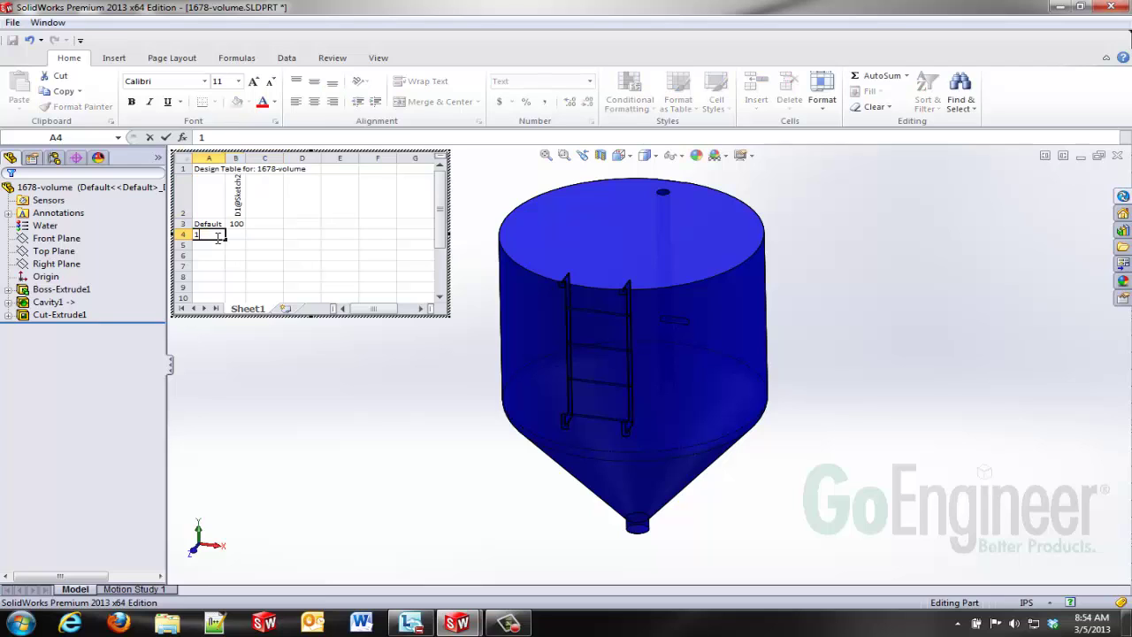
type("00")
key("Return")
type("90")
key("Return")
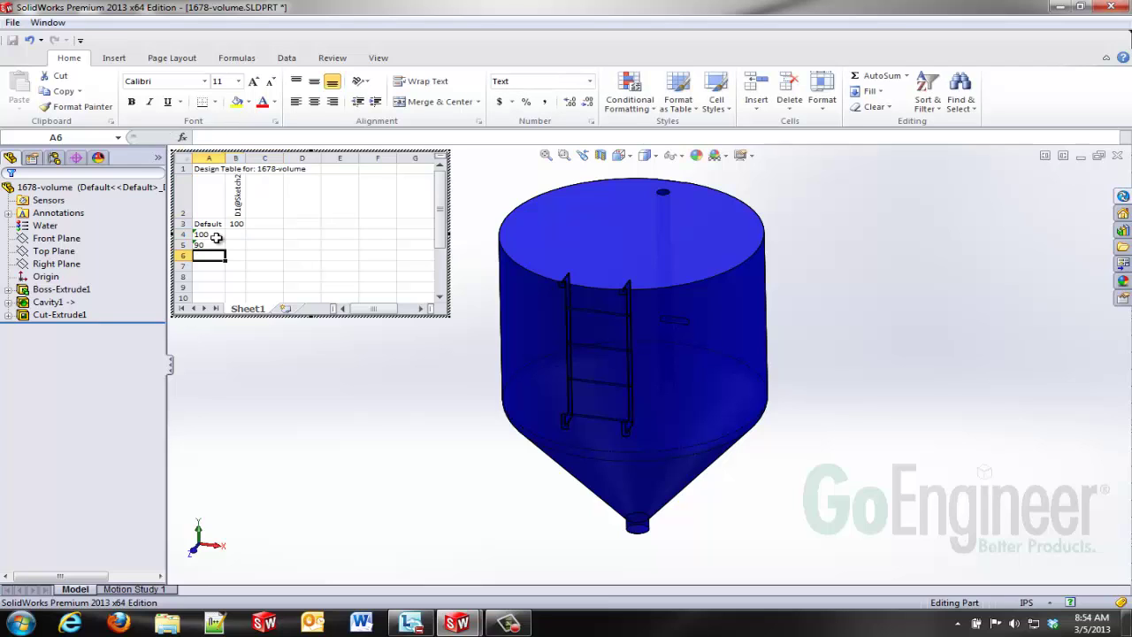
left_click_drag(210, 235, 228, 260)
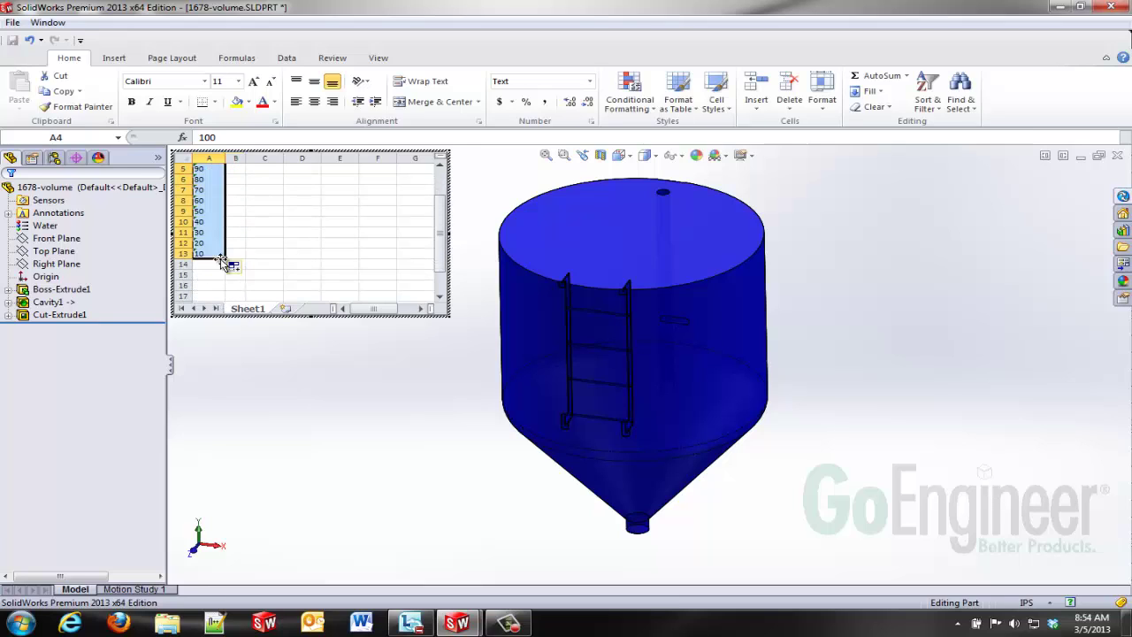
left_click(264, 222)
Copy A4:A13 into the D1@Sketch2 column starting at B4 and apply the table
scroll(273, 244, "up", 2)
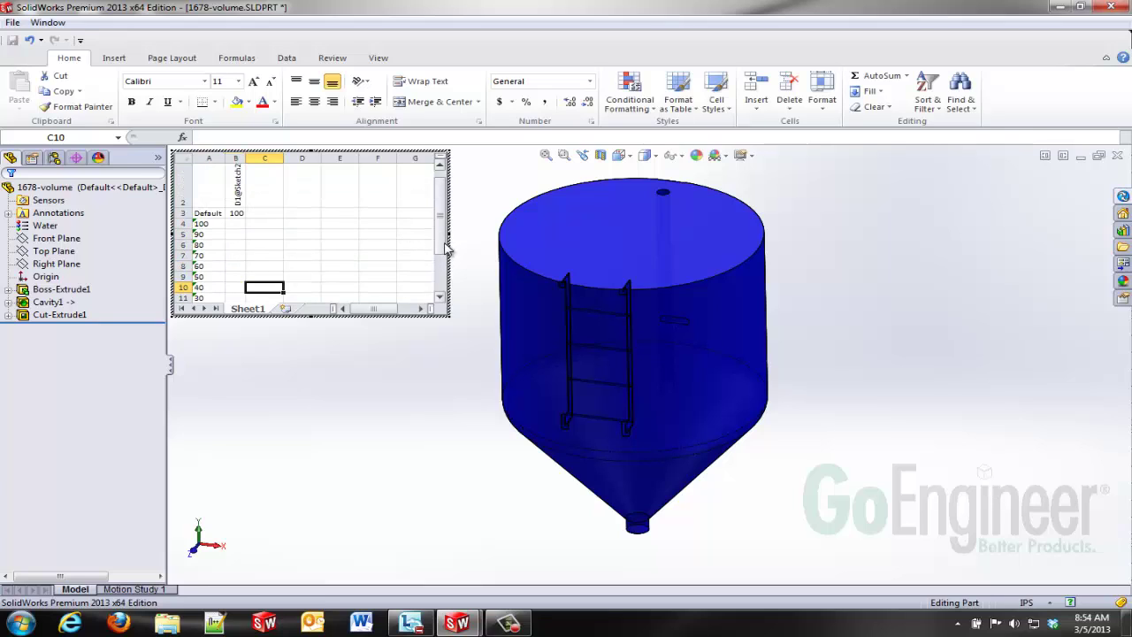
left_click_drag(444, 246, 445, 256)
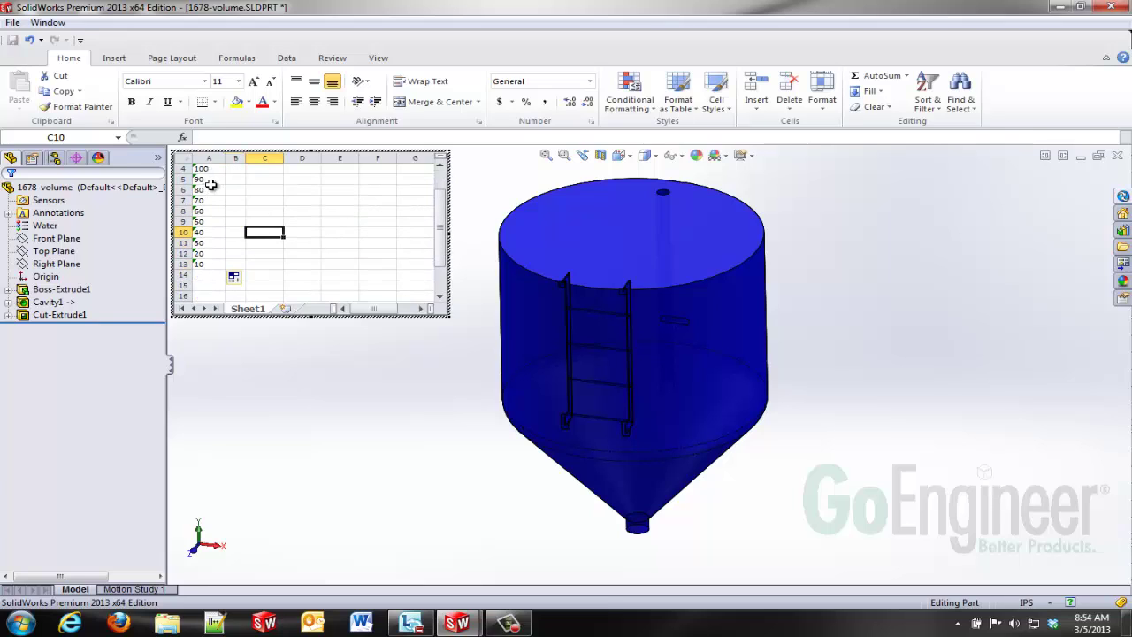
left_click_drag(207, 169, 215, 266)
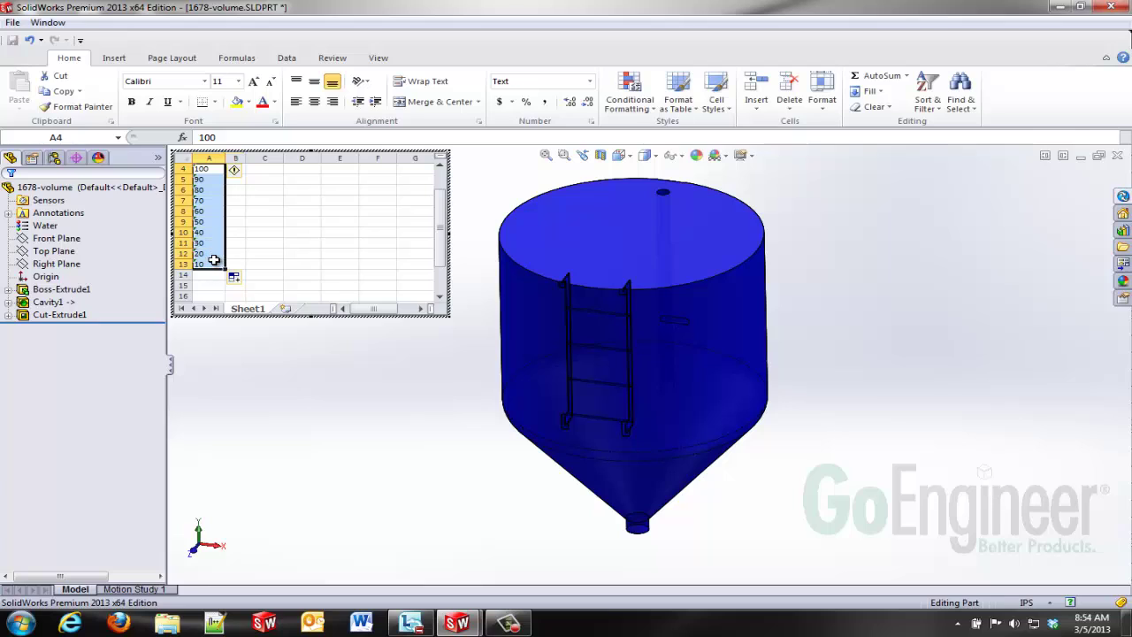
key("ctrl+c")
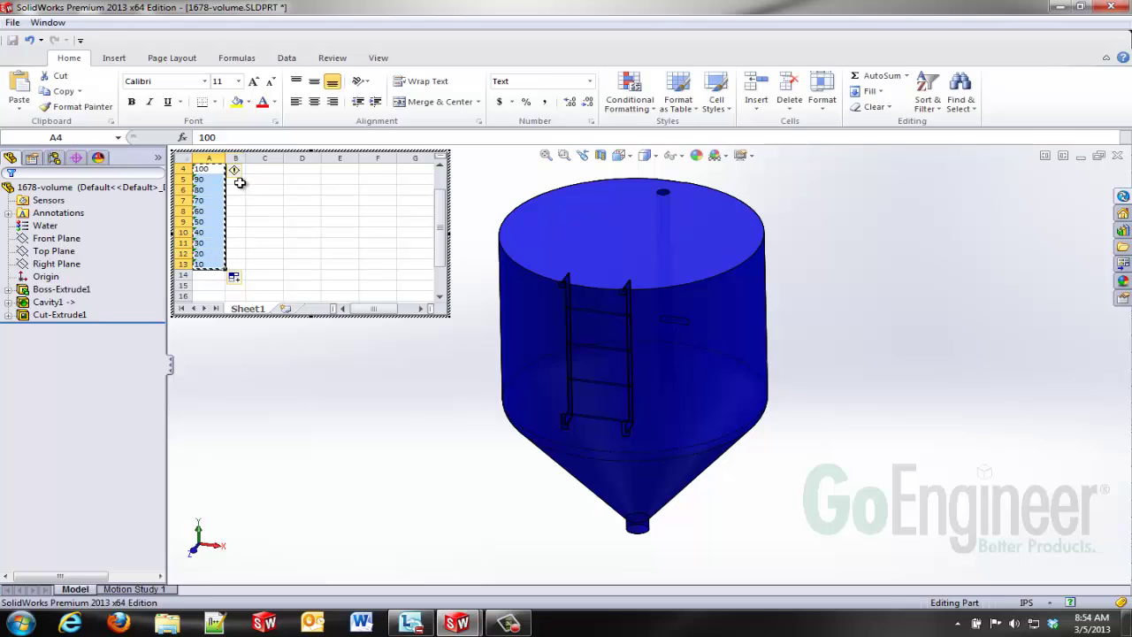
left_click(235, 254)
left_click(236, 169)
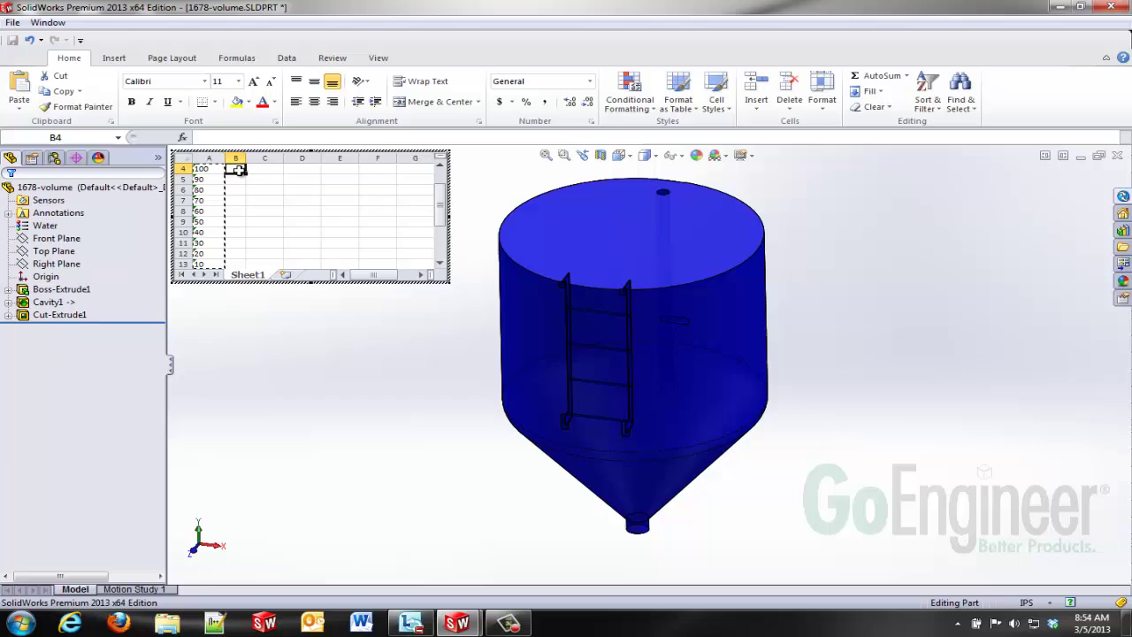
key("ctrl+v")
left_click(368, 200)
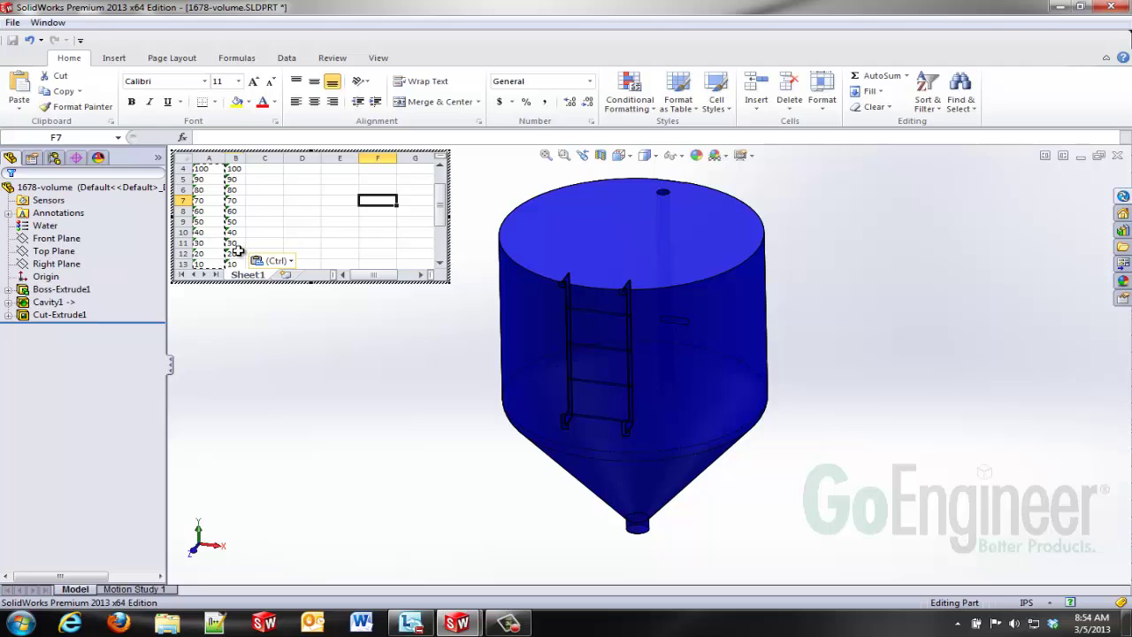
left_click(351, 385)
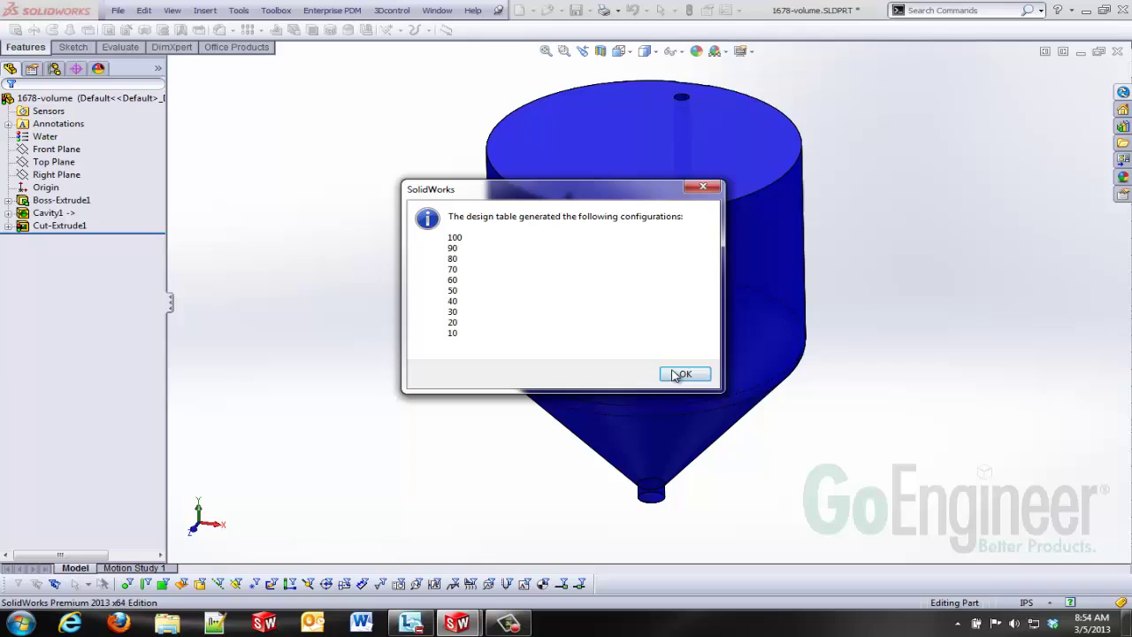
Dismiss the generated-configurations message and activate levels 10, 20, 30, 40 and 50 in turn
left_click(682, 375)
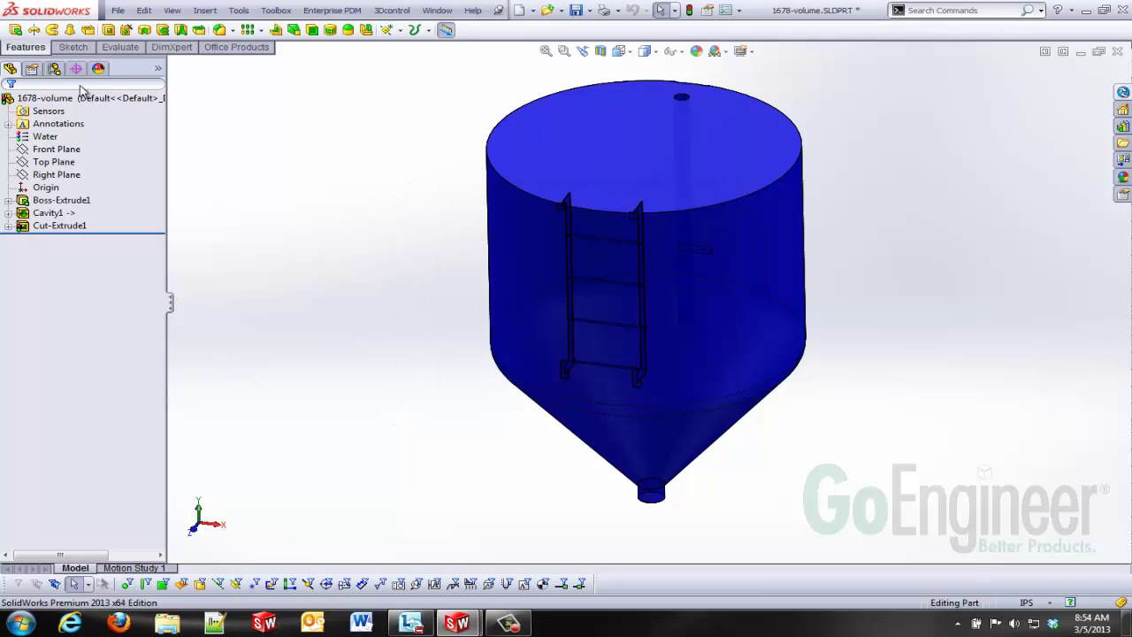
left_click(55, 68)
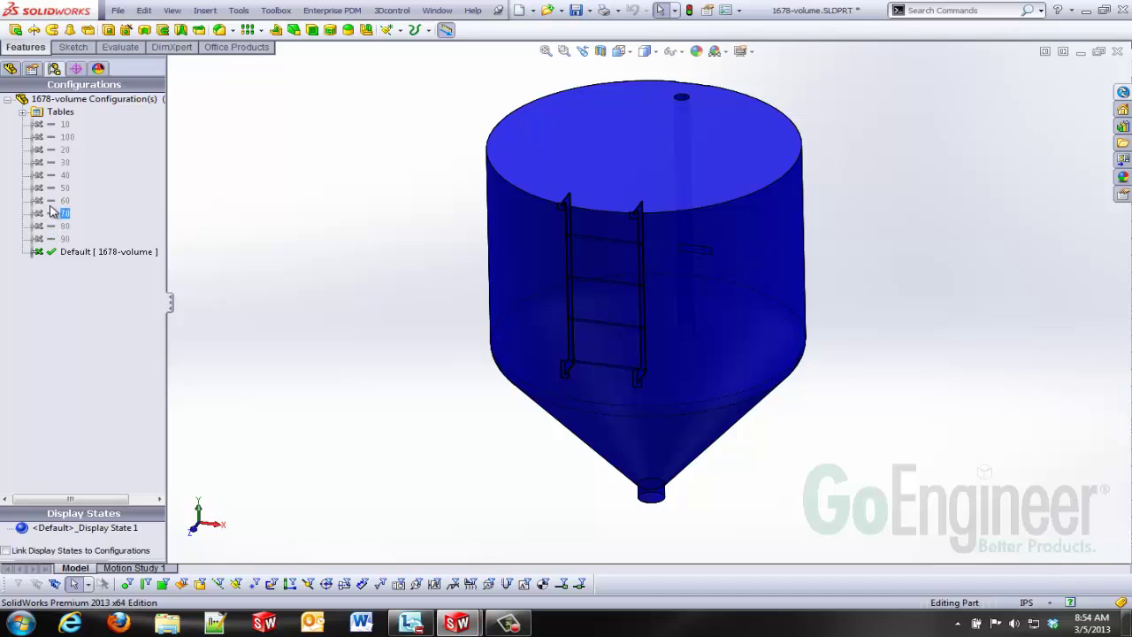
left_click(51, 128)
double_click(42, 129)
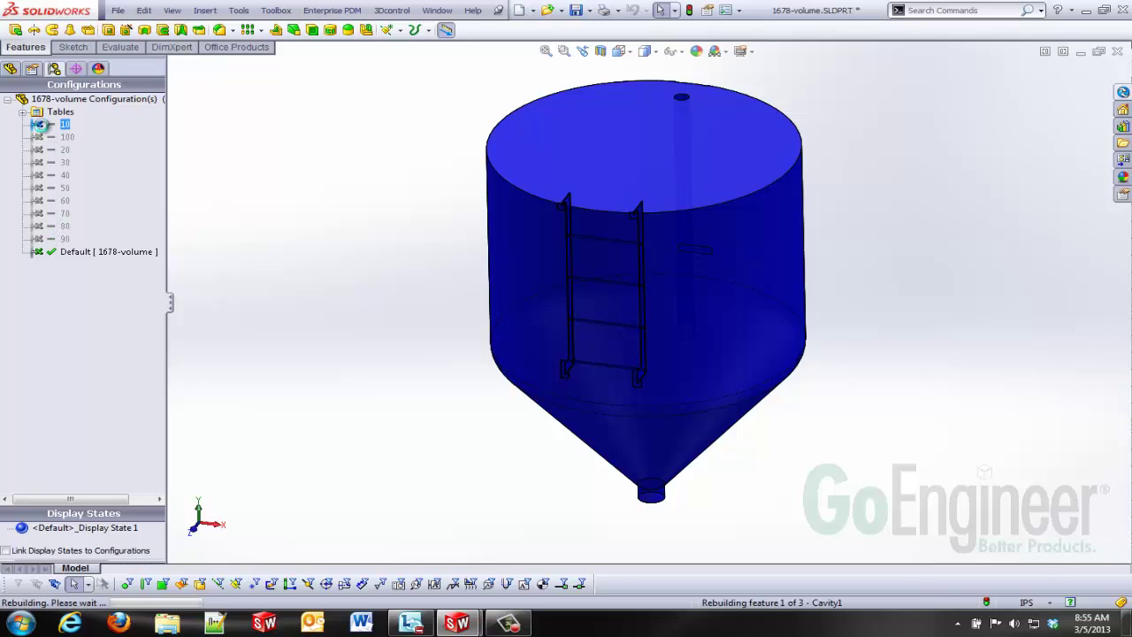
left_click(39, 150)
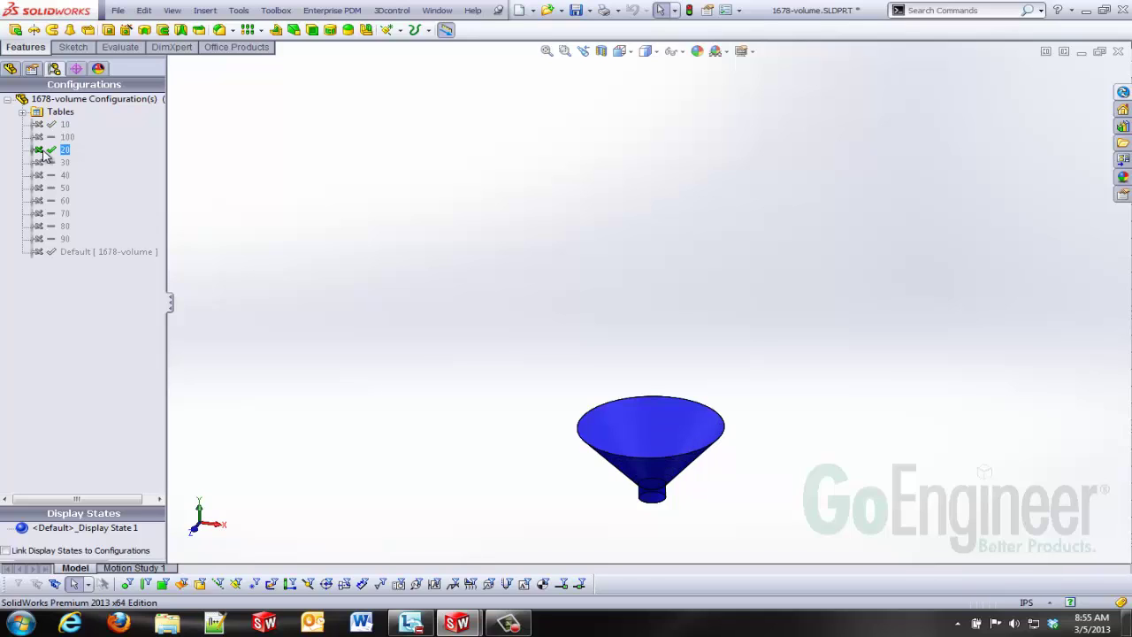
double_click(39, 162)
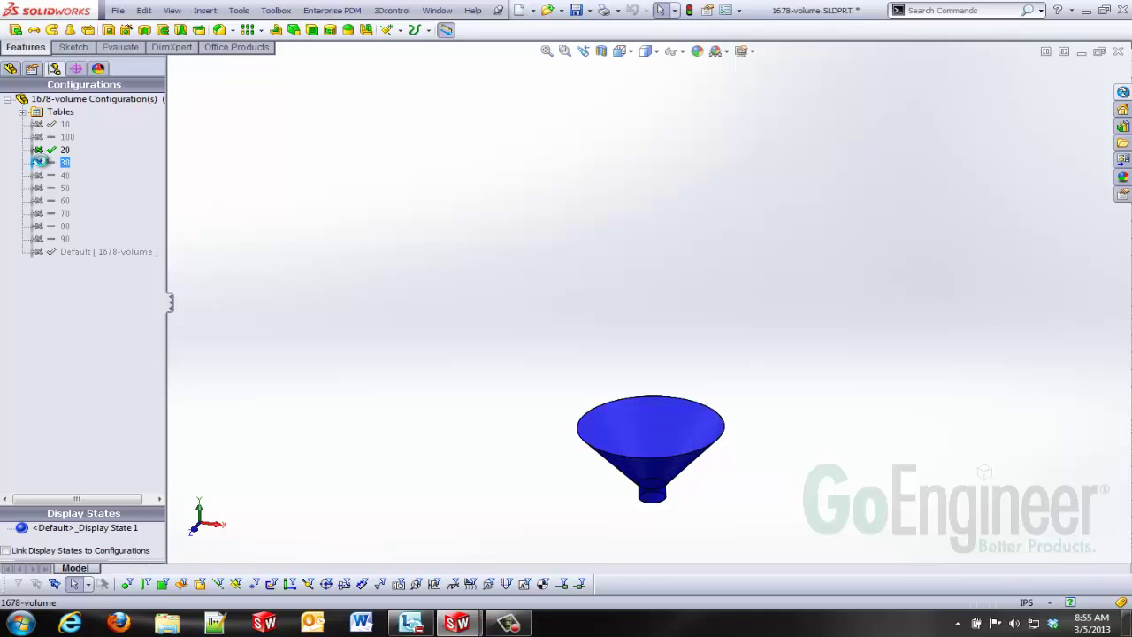
double_click(39, 175)
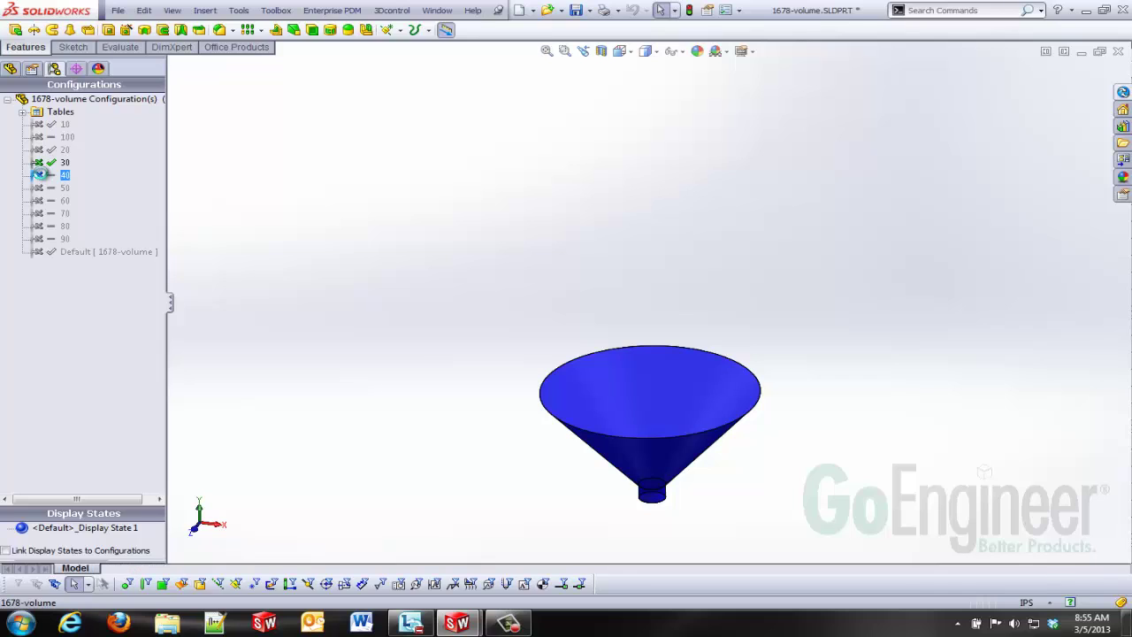
double_click(38, 187)
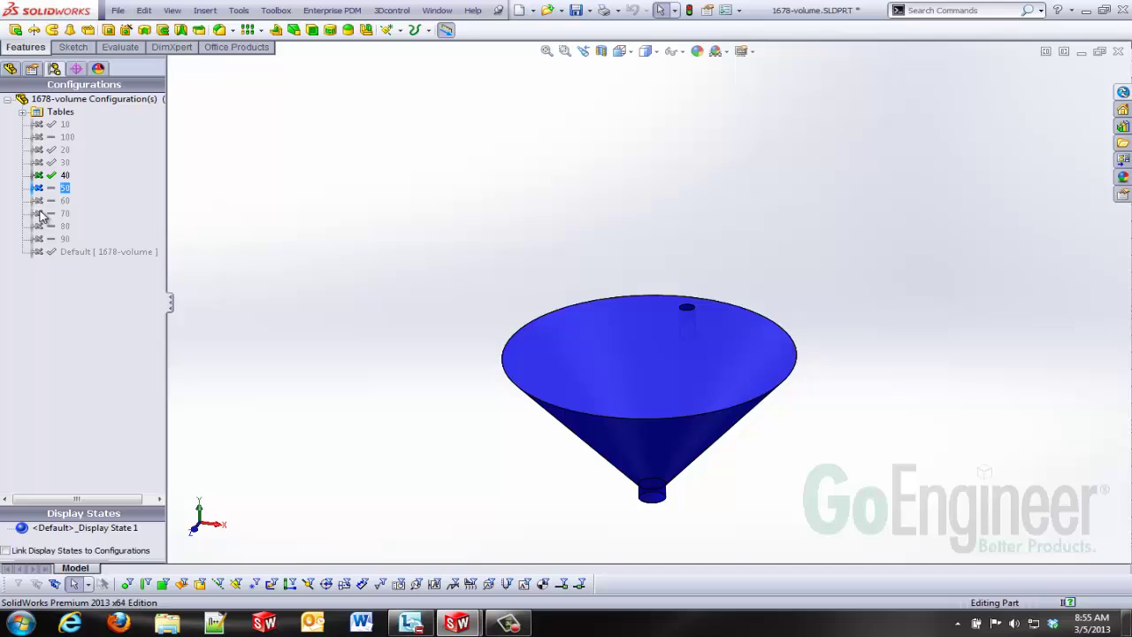
Activate levels 60, 70, 80, 90 and finally 100
double_click(39, 201)
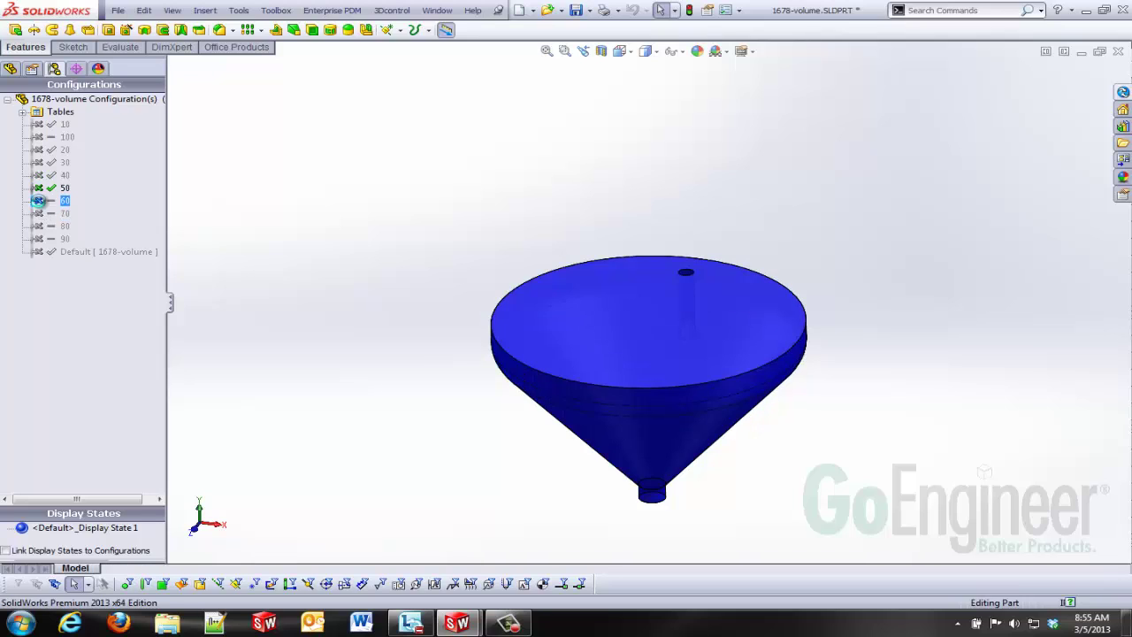
double_click(39, 213)
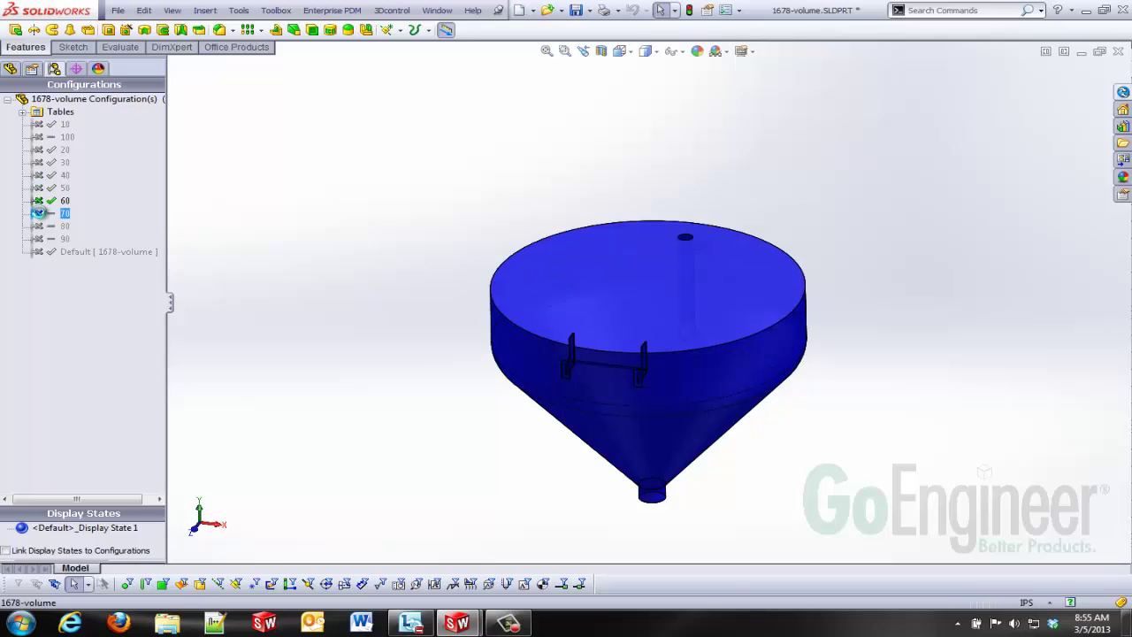
double_click(40, 226)
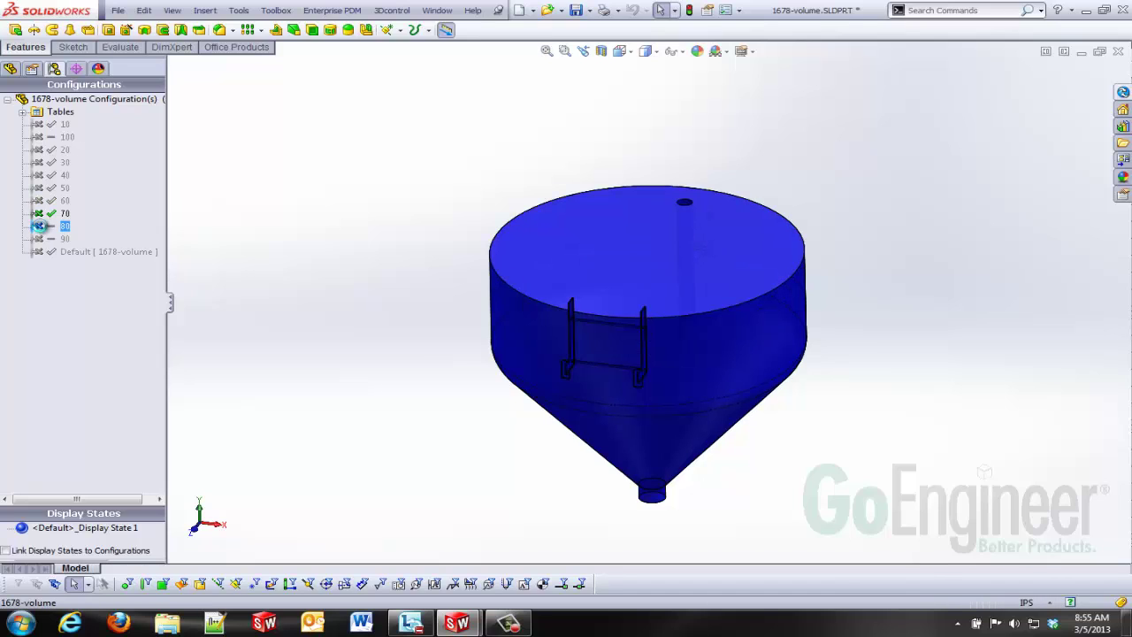
double_click(39, 240)
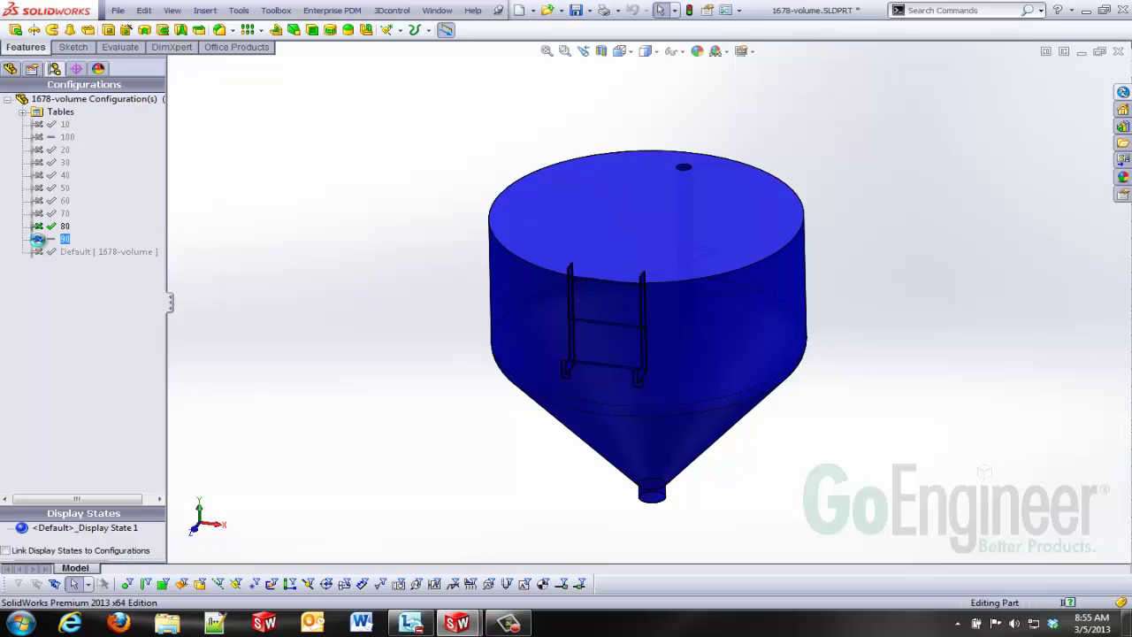
double_click(40, 137)
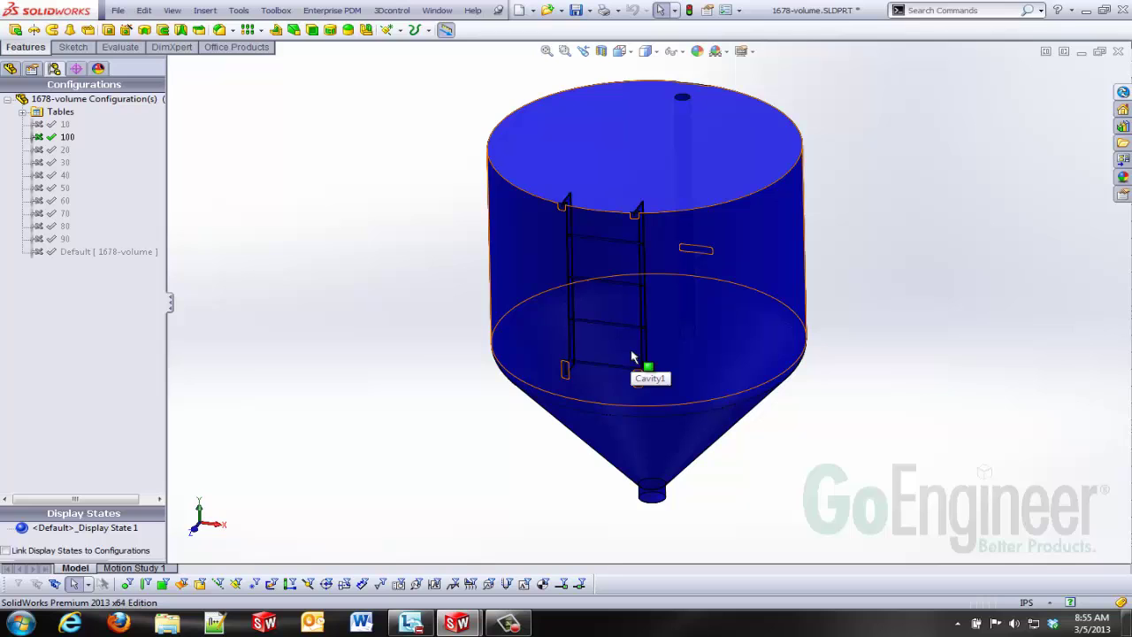
Edit the design table and add a $PRP@Volume column, 287059.27 at 100 down to 786.76 at 10
left_click(22, 112)
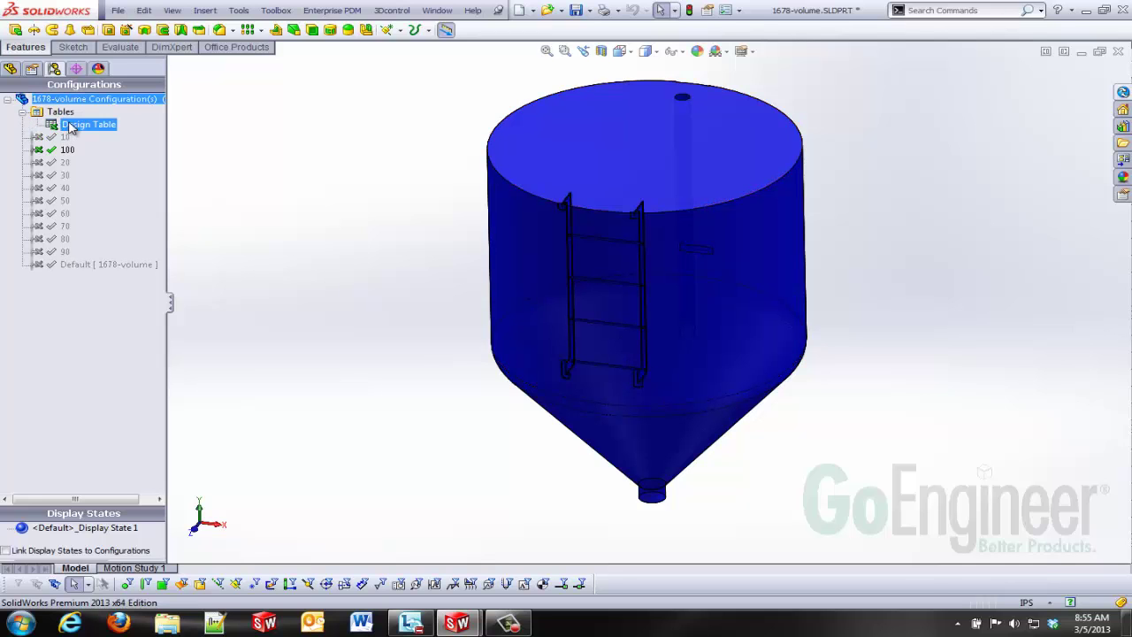
right_click(74, 125)
left_click(117, 144)
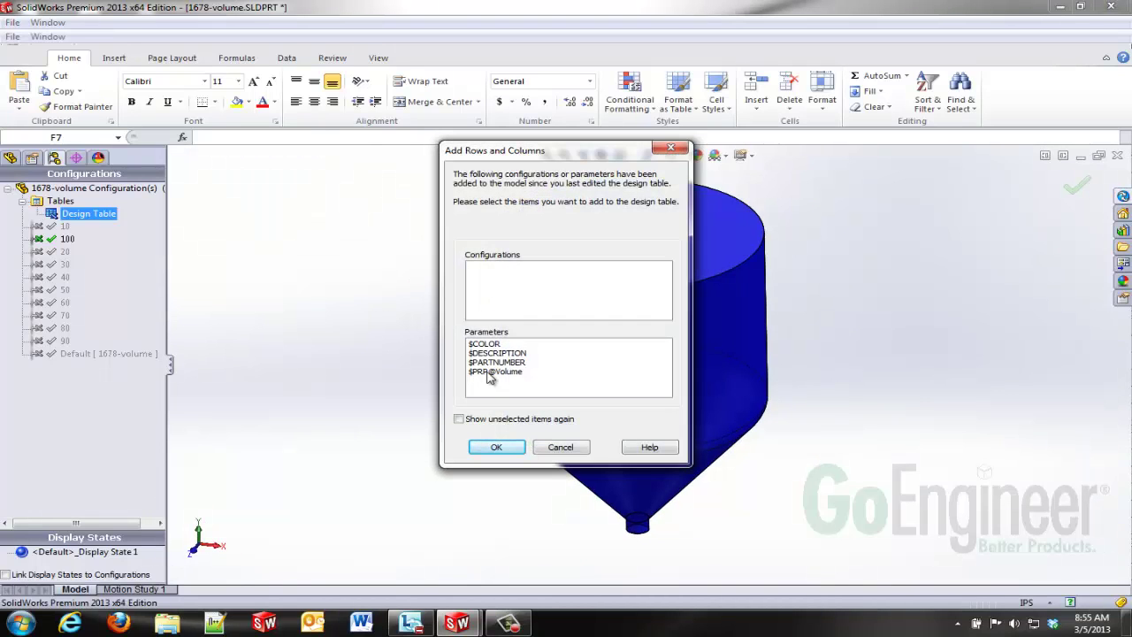
left_click(507, 374)
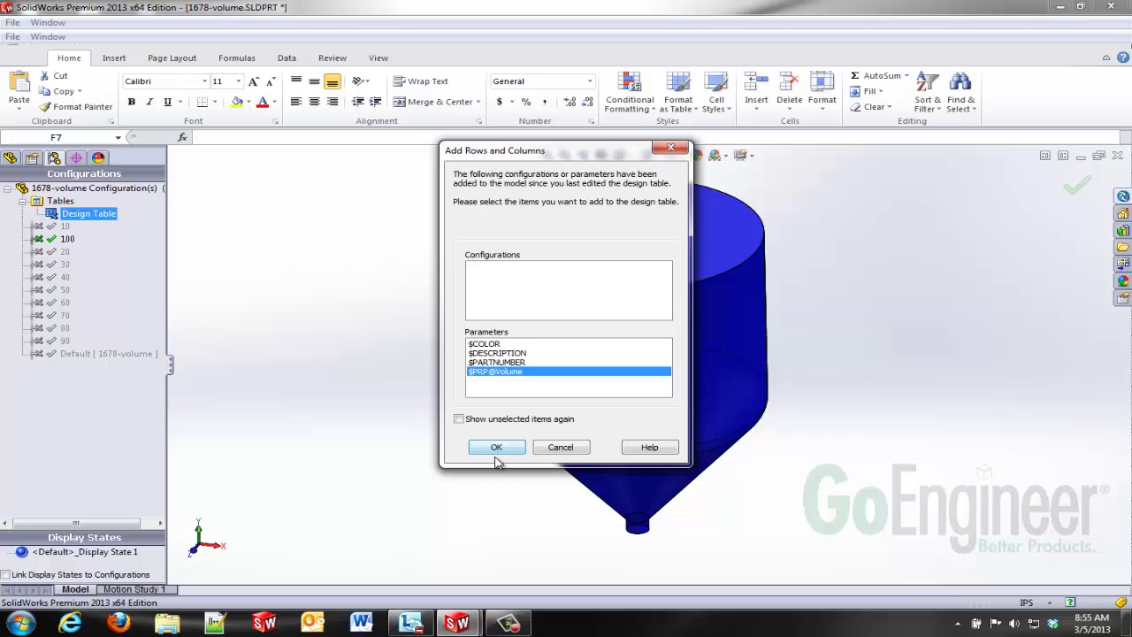
left_click(497, 449)
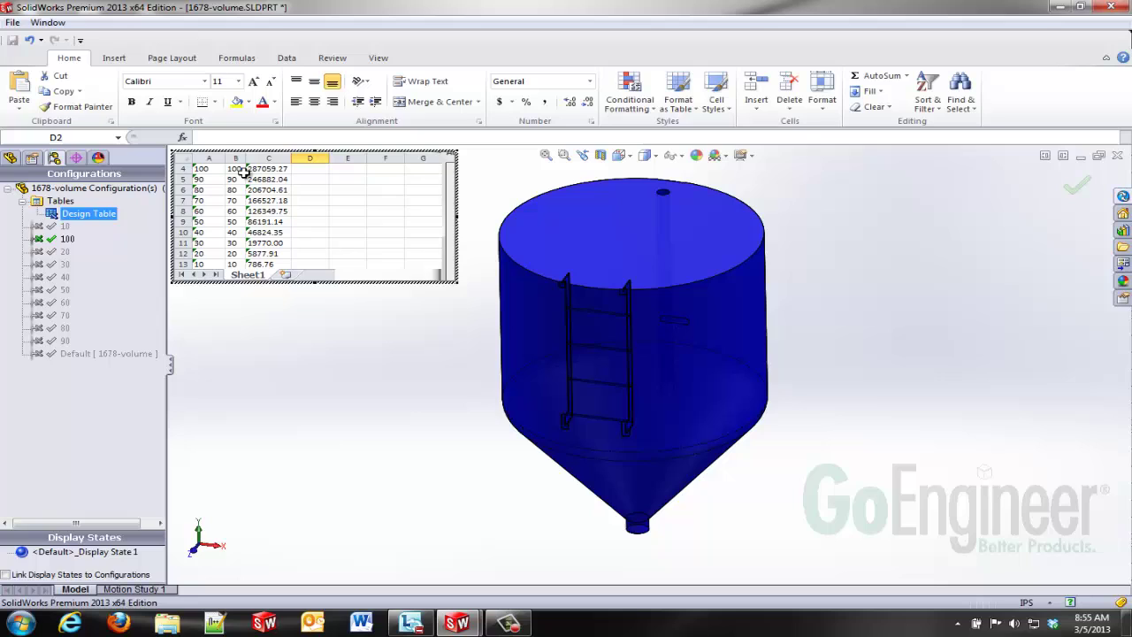
Enter the gallons formula =C4/231 in design table cell D4
left_click(310, 169)
type("=")
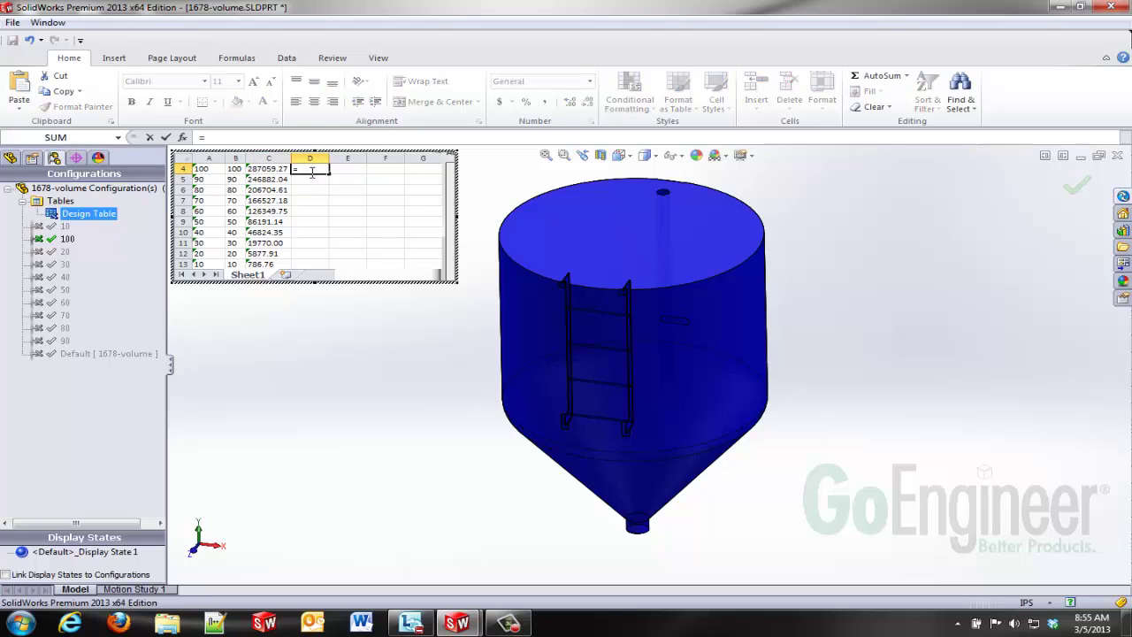
left_click(280, 169)
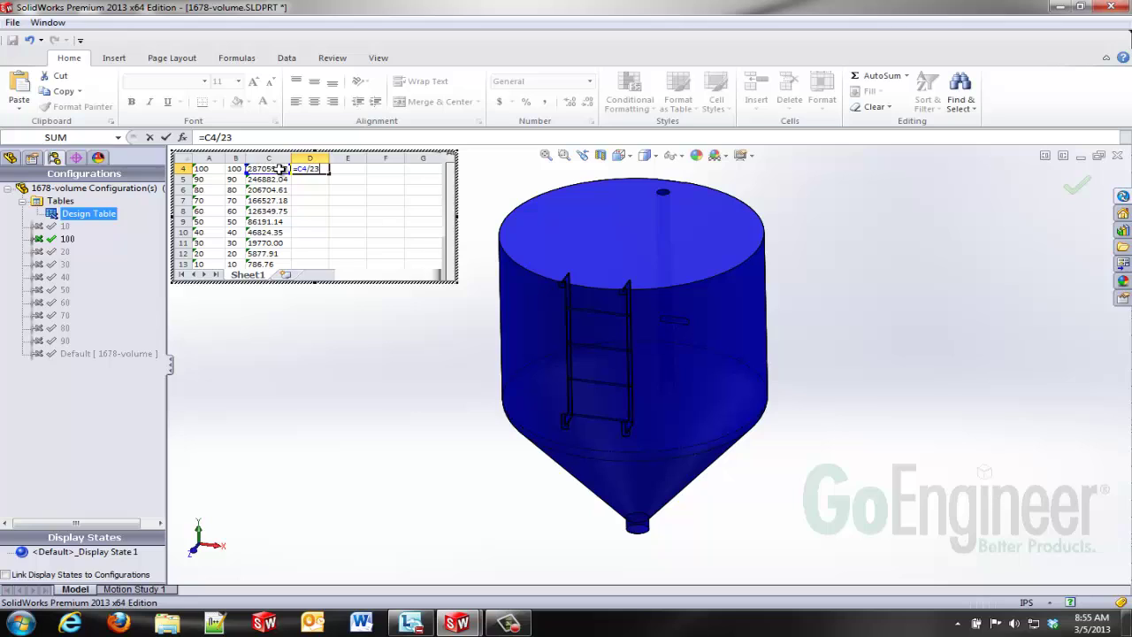
type("/231")
left_click(305, 169)
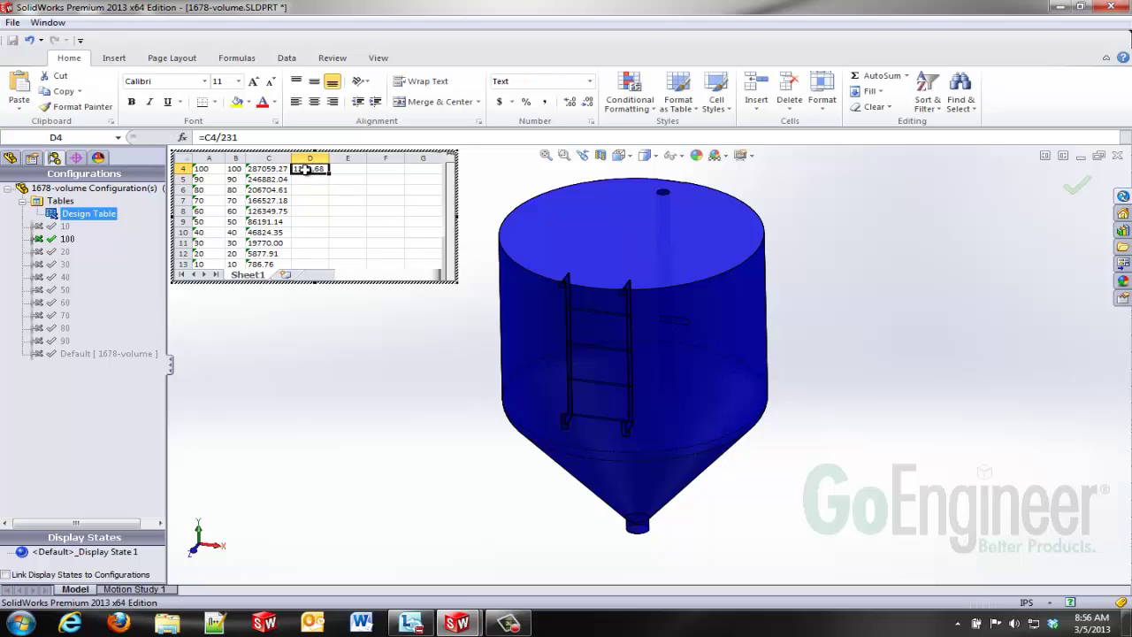
Copy the gallons formula down D5:D13 and close the design table to rebuild
key("ctrl+c")
left_click_drag(306, 180, 307, 264)
key("ctrl+v")
left_click(350, 223)
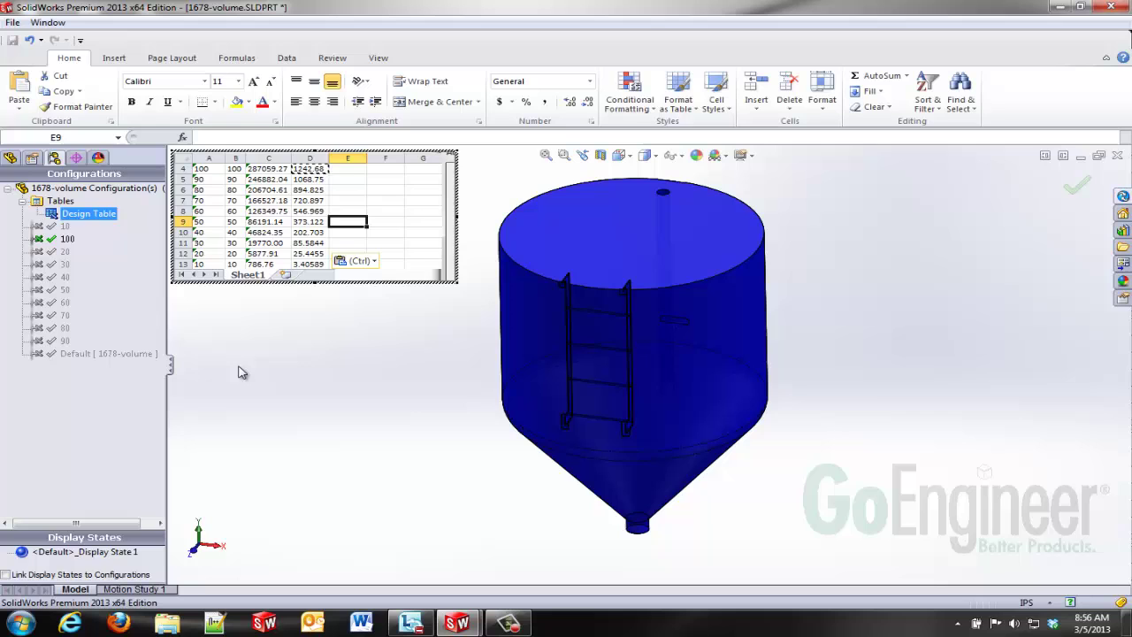
left_click(400, 359)
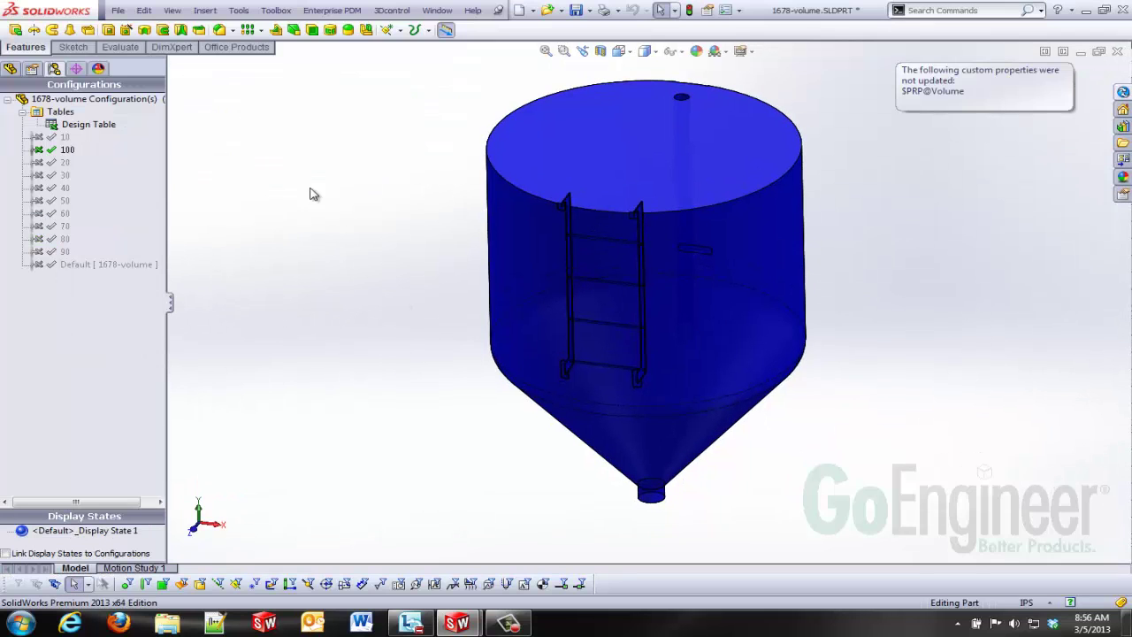
Review Mass Properties (287059.27 cubic inches, 10370.67 pounds), then show the open documents
left_click(119, 47)
left_click(68, 30)
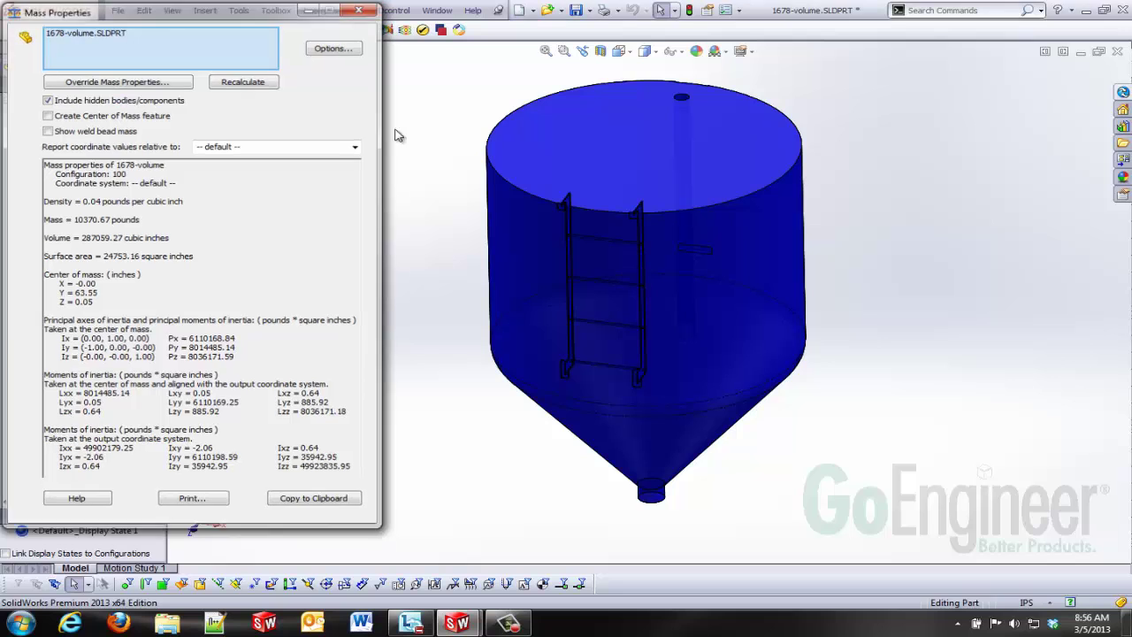
left_click(359, 10)
key("ctrl+Tab")
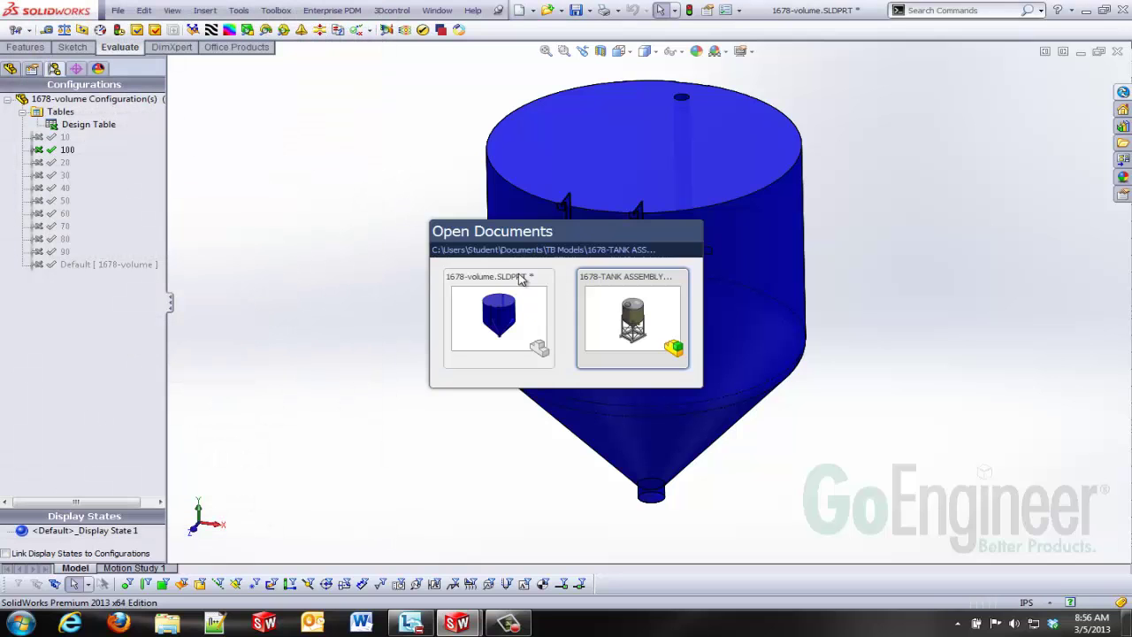
Switch to 1678-TANK ASSEMBLY and apply a section view exposing the blue water body
left_click(619, 319)
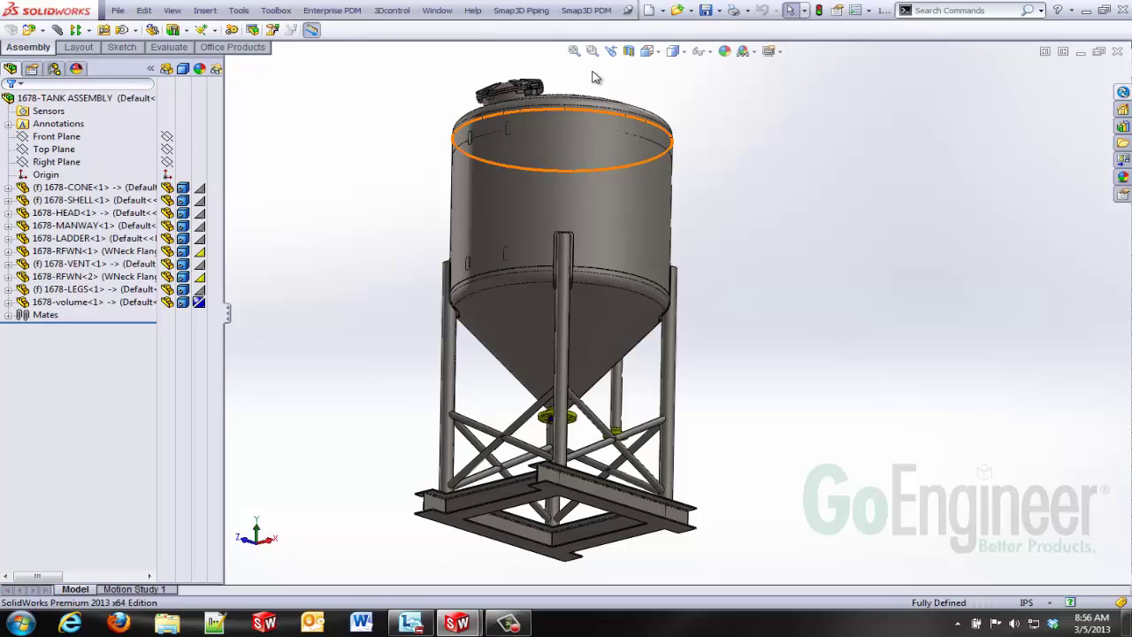
left_click(628, 50)
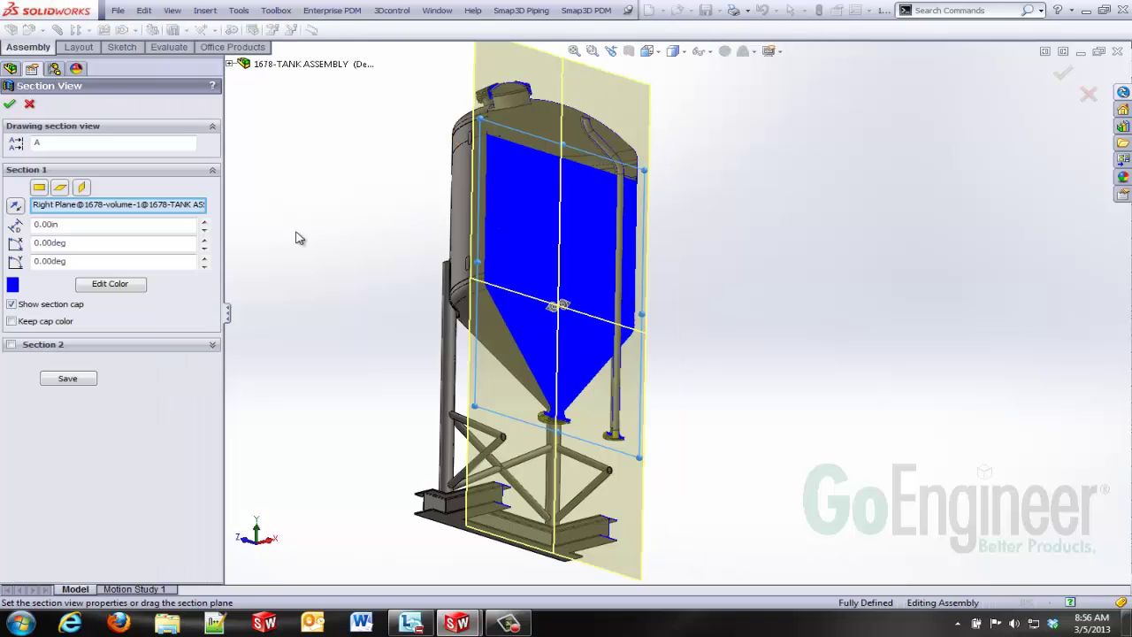
left_click(9, 104)
middle_click_drag(757, 241, 715, 301)
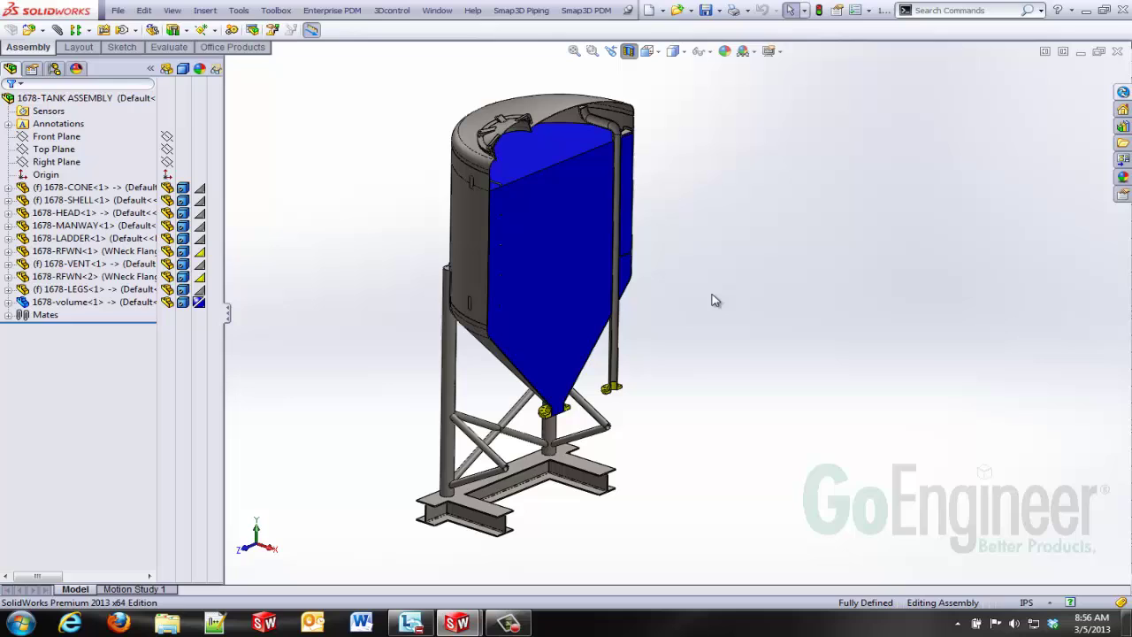